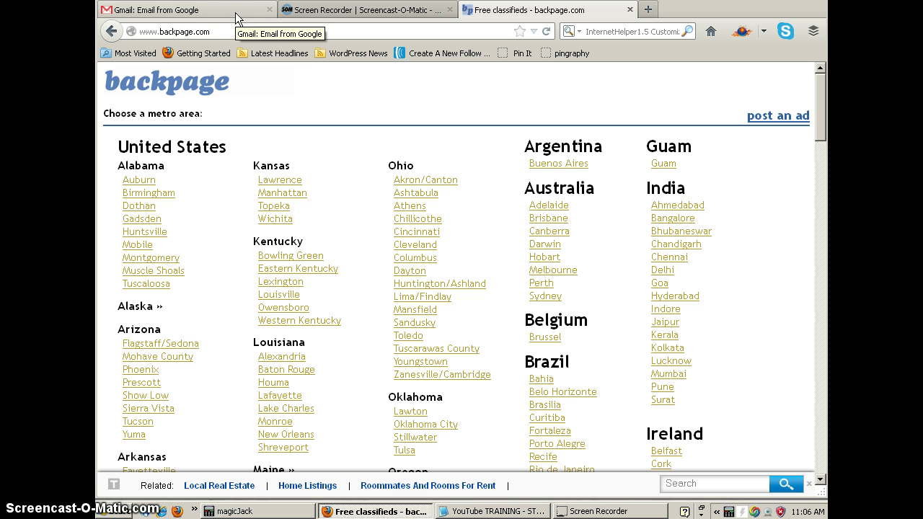
Go to the Gmail sign-in tab and choose CREATE AN ACCOUNT
{"action": "left_click", "coordinate": [293, 87]}
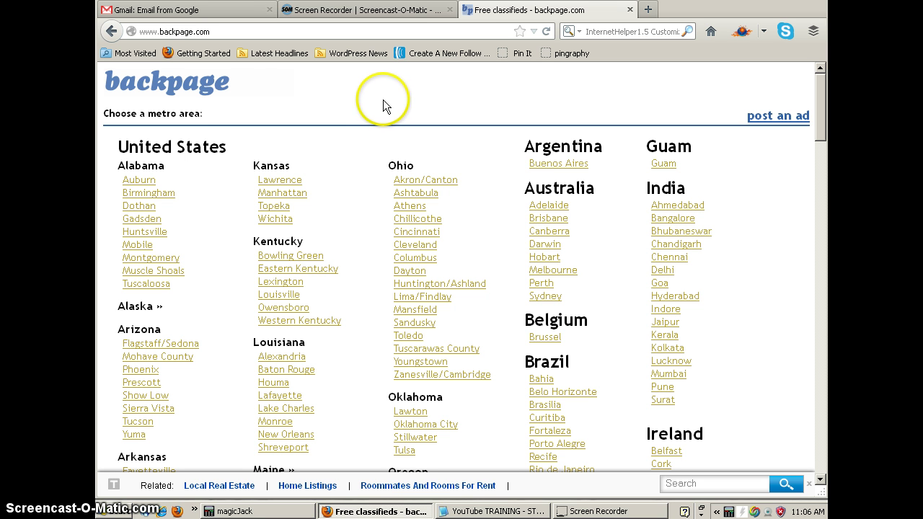
{"action": "left_click", "coordinate": [162, 10]}
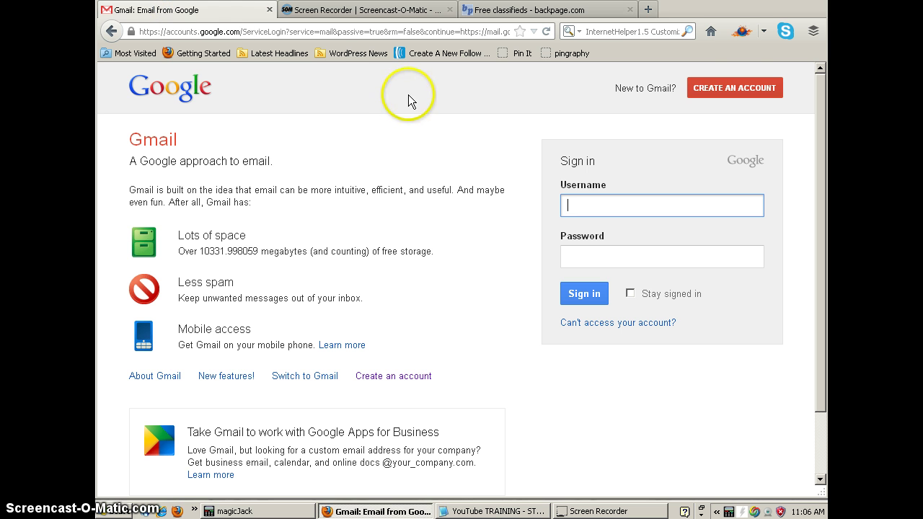
{"action": "left_click", "coordinate": [734, 87]}
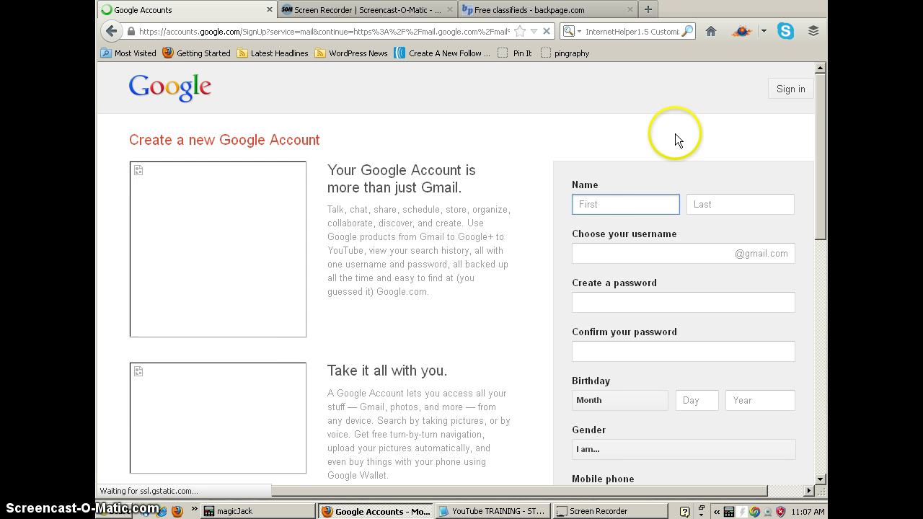
Fill in the first and last name fields using the autocomplete suggestions
{"action": "type", "text": "L"}
{"action": "left_click", "coordinate": [595, 224]}
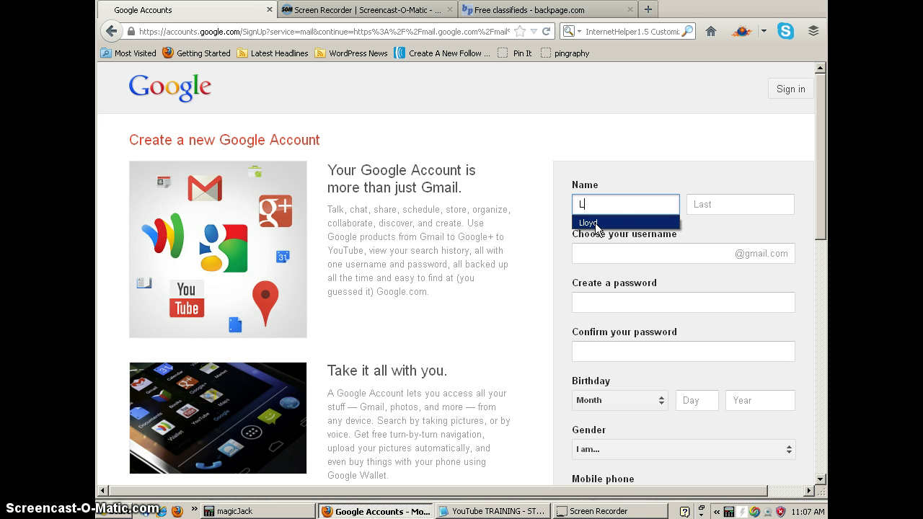
{"action": "left_click_drag", "start_coordinate": [596, 224], "coordinate": [692, 208]}
{"action": "left_click", "coordinate": [694, 205]}
{"action": "left_click", "coordinate": [694, 207]}
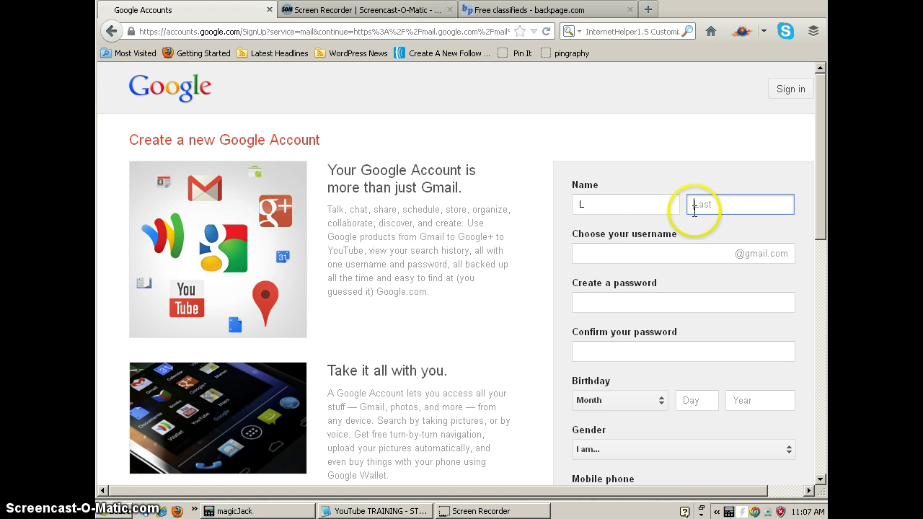
{"action": "left_click", "coordinate": [599, 205]}
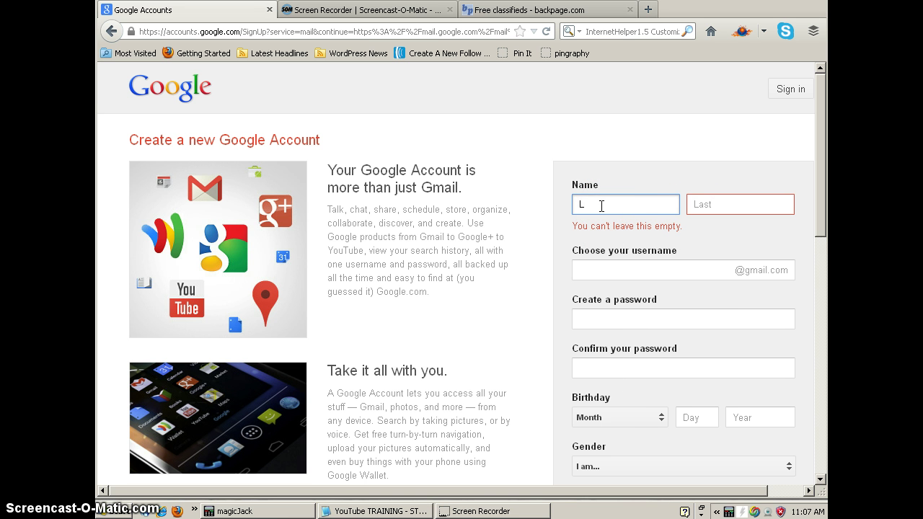
{"action": "type", "text": "l"}
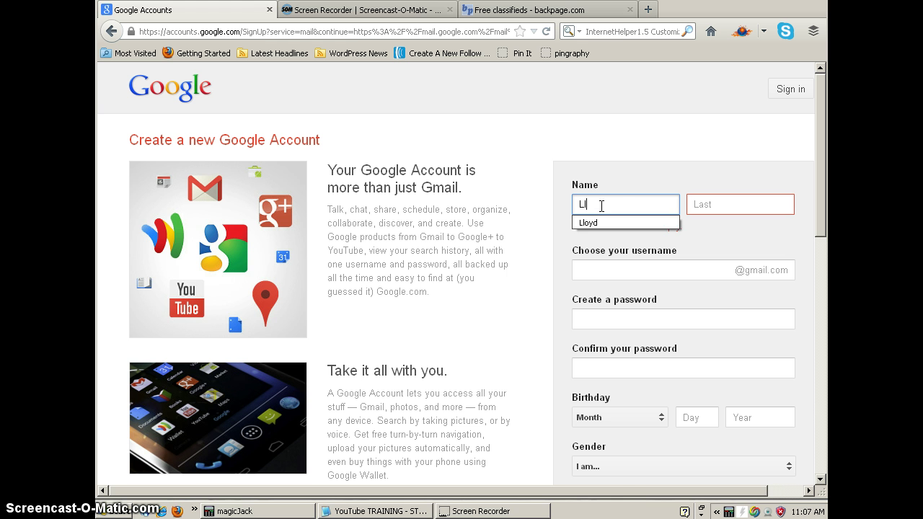
{"action": "left_click", "coordinate": [601, 219]}
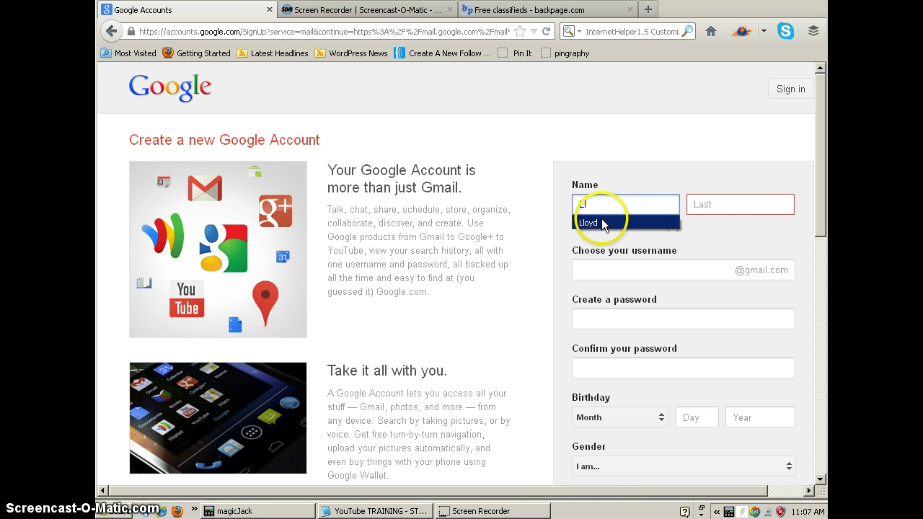
{"action": "left_click", "coordinate": [692, 207]}
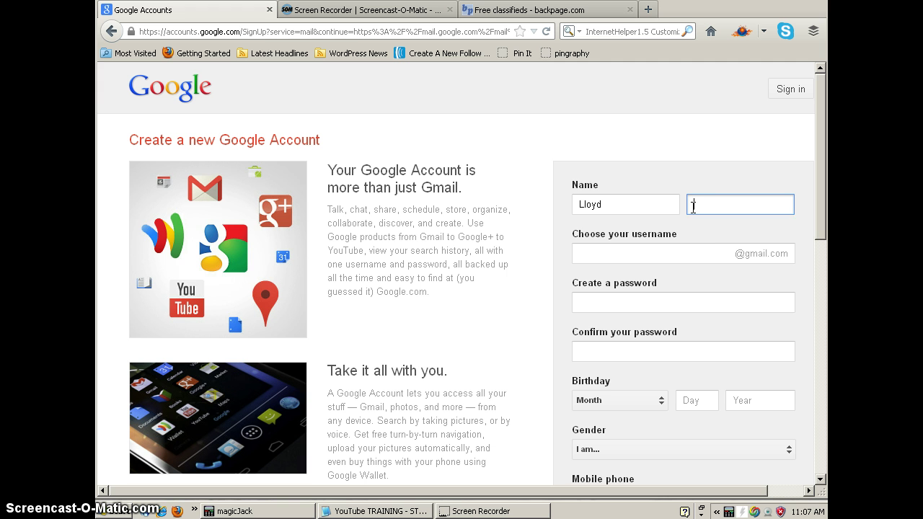
{"action": "type", "text": "D"}
{"action": "left_click", "coordinate": [703, 226]}
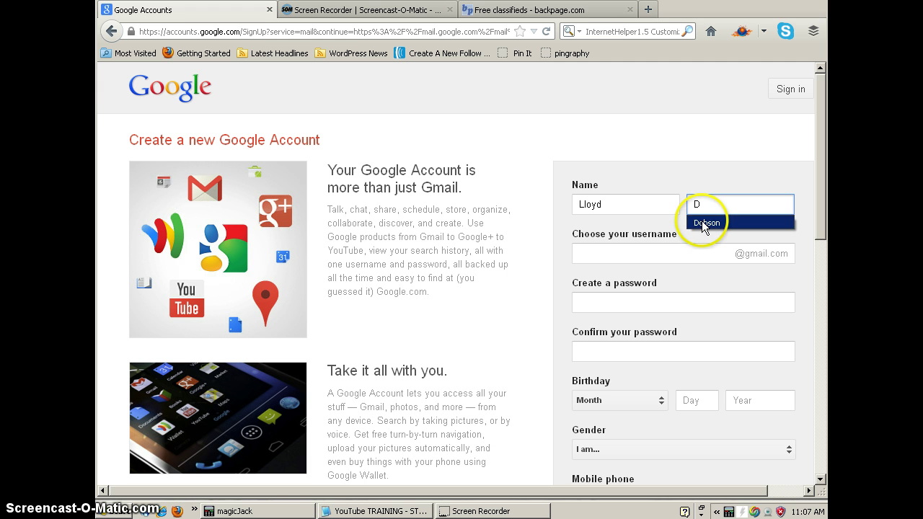
Enter a space-free username with added digits and an eight-character password
{"action": "left_click", "coordinate": [665, 252]}
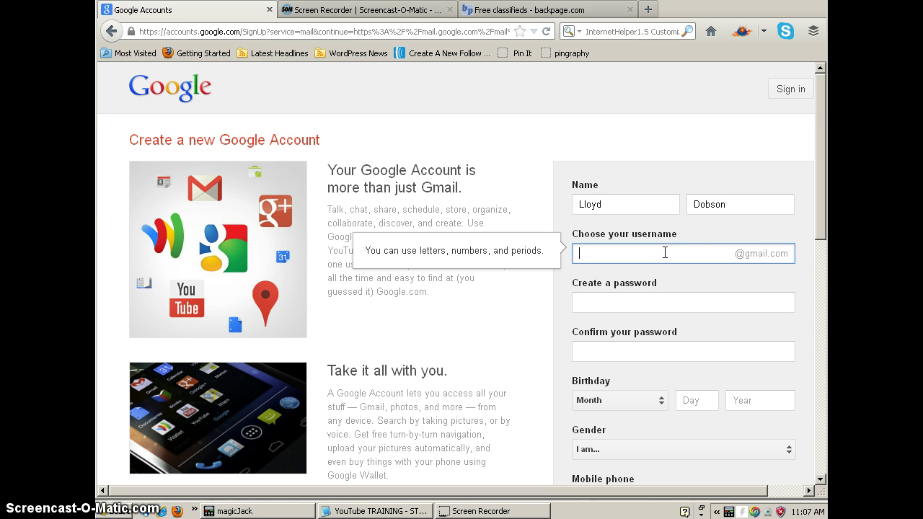
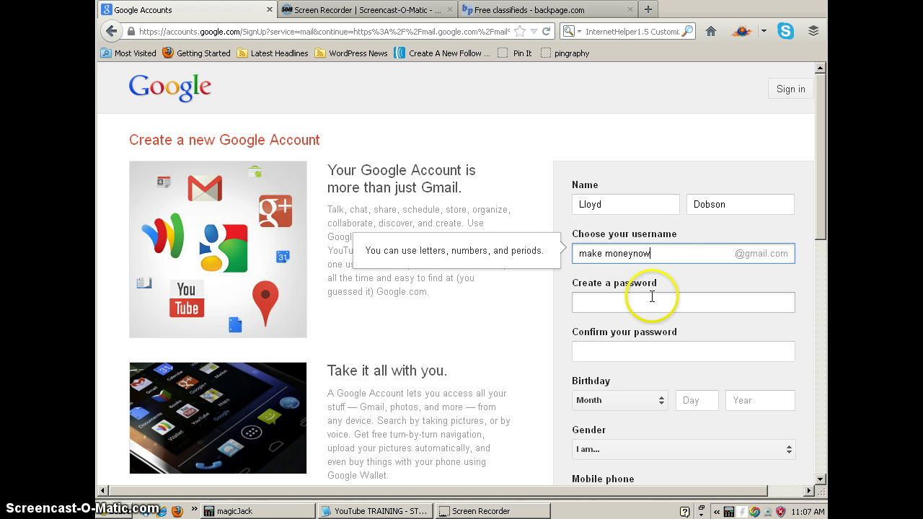
{"action": "left_click", "coordinate": [652, 297]}
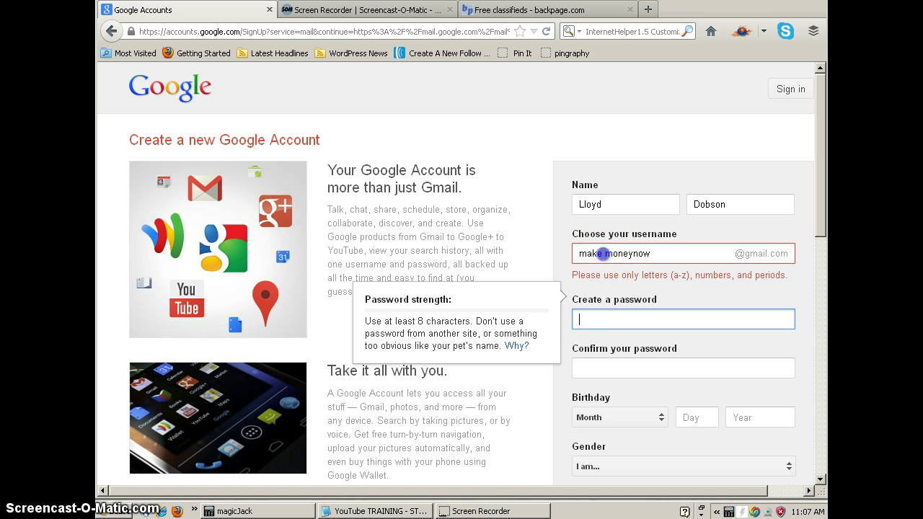
{"action": "left_click", "coordinate": [604, 253]}
{"action": "key", "text": "BackSpace"}
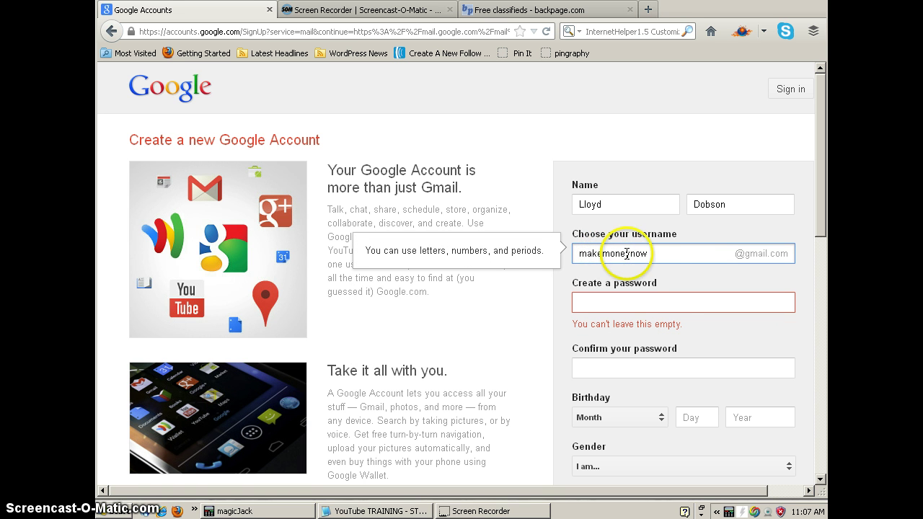
{"action": "left_click", "coordinate": [645, 253]}
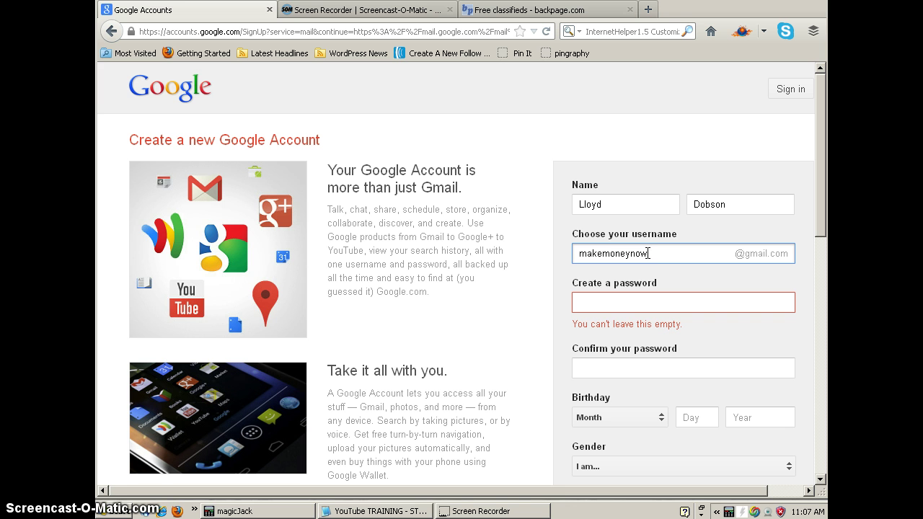
{"action": "left_click", "coordinate": [613, 296]}
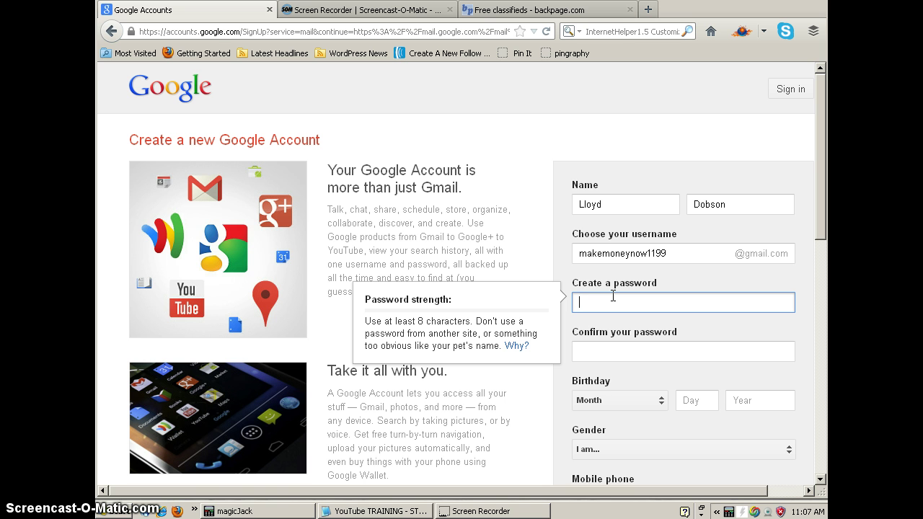
{"action": "type", "text": "••••••••"}
{"action": "left_click", "coordinate": [599, 350]}
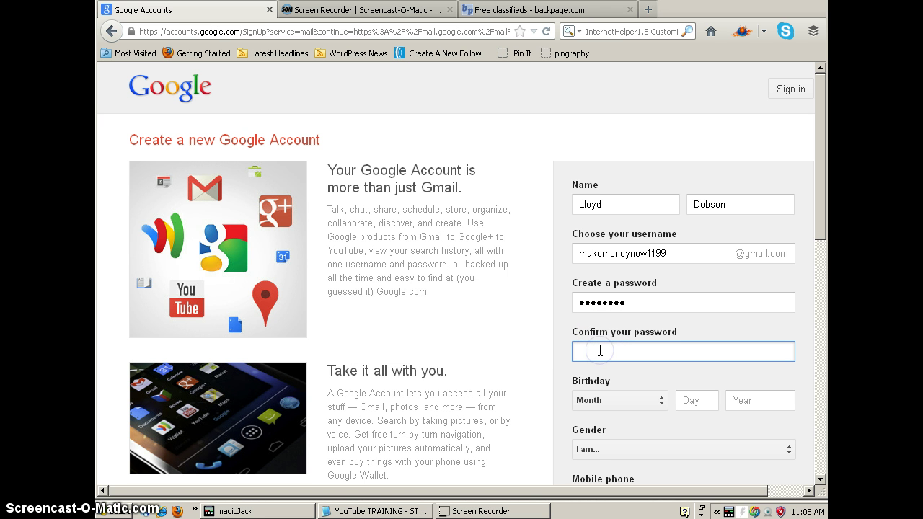
{"action": "type", "text": "••••••••"}
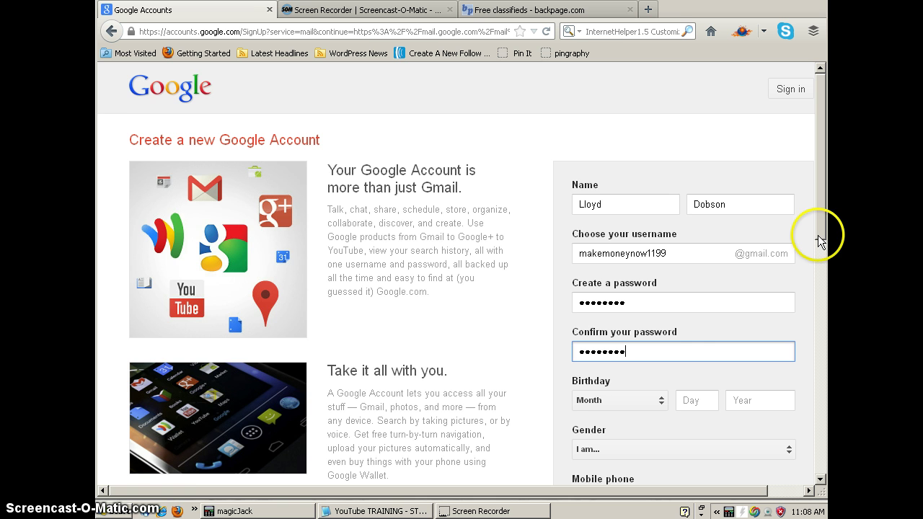
Set the birthday to June 01, 1940 and the gender to Male
{"action": "left_click", "coordinate": [818, 256]}
{"action": "left_click_drag", "start_coordinate": [818, 259], "coordinate": [818, 346]}
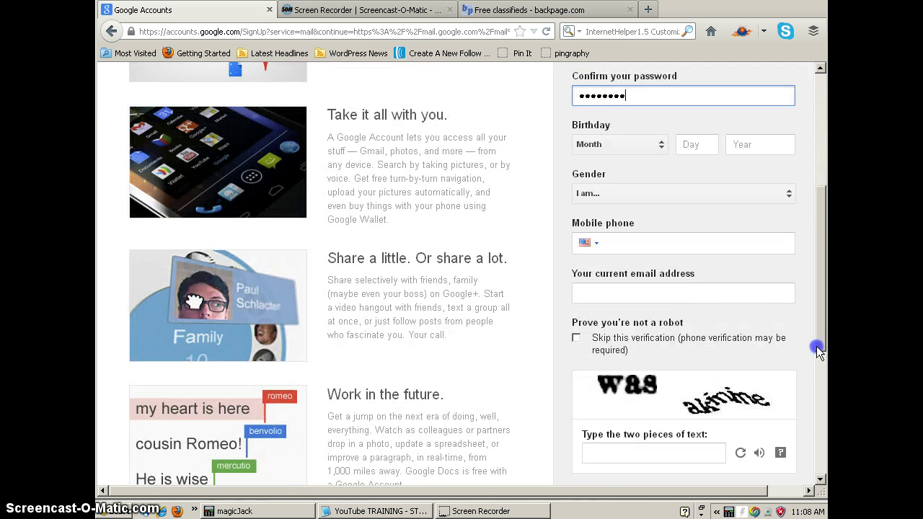
{"action": "left_click", "coordinate": [659, 146]}
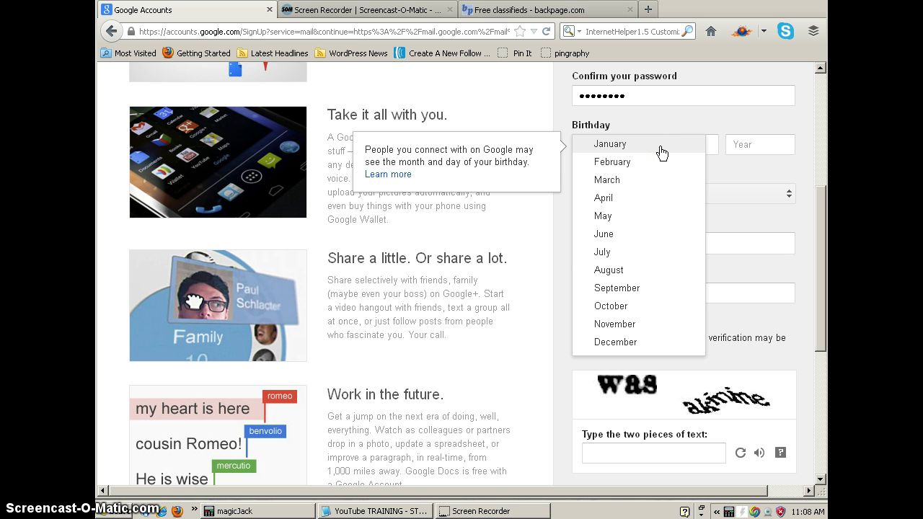
{"action": "left_click_drag", "start_coordinate": [624, 209], "coordinate": [600, 238]}
{"action": "left_click", "coordinate": [601, 238]}
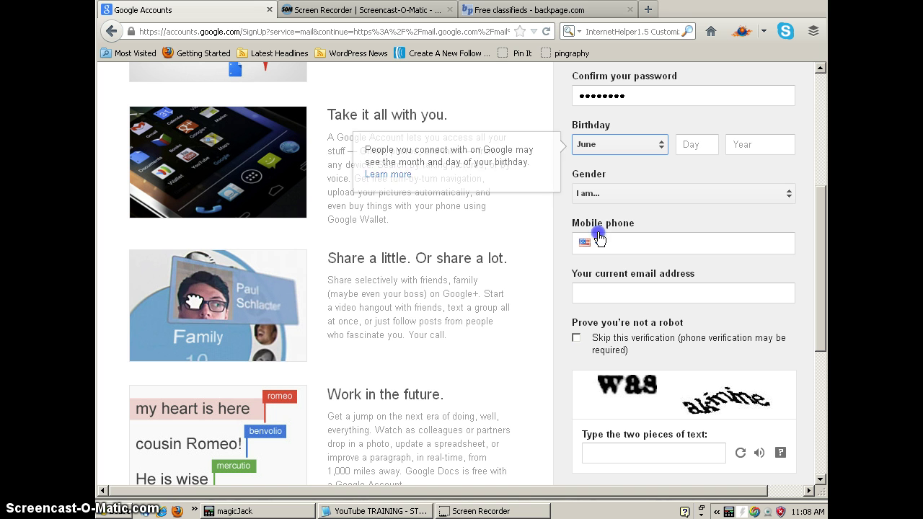
{"action": "left_click", "coordinate": [704, 145]}
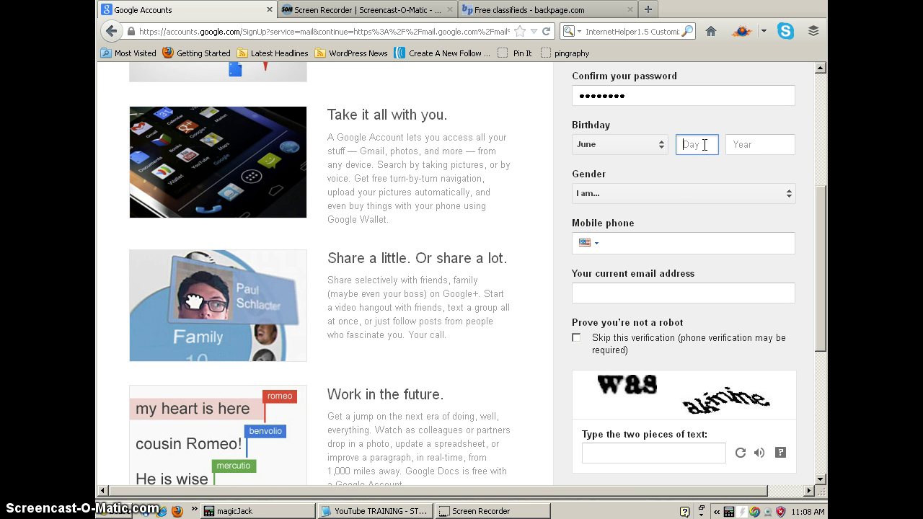
{"action": "type", "text": "01"}
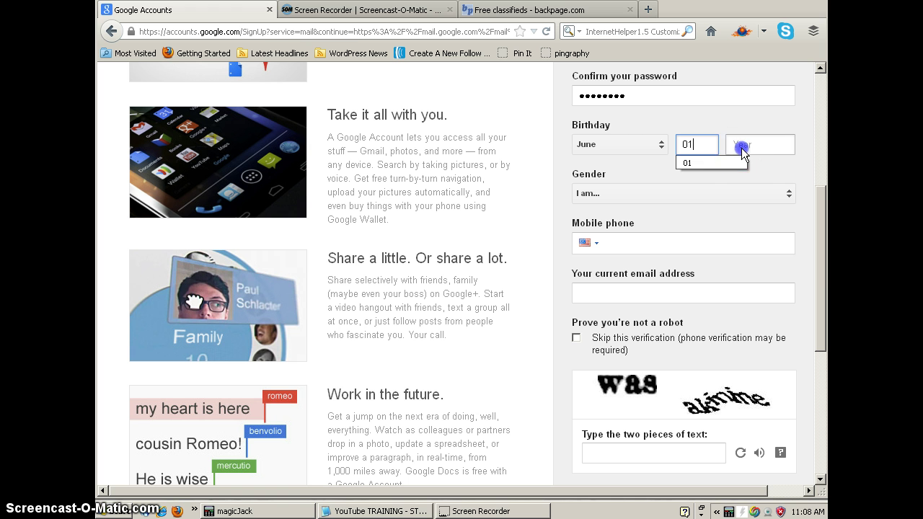
{"action": "left_click", "coordinate": [742, 148]}
{"action": "type", "text": "194"}
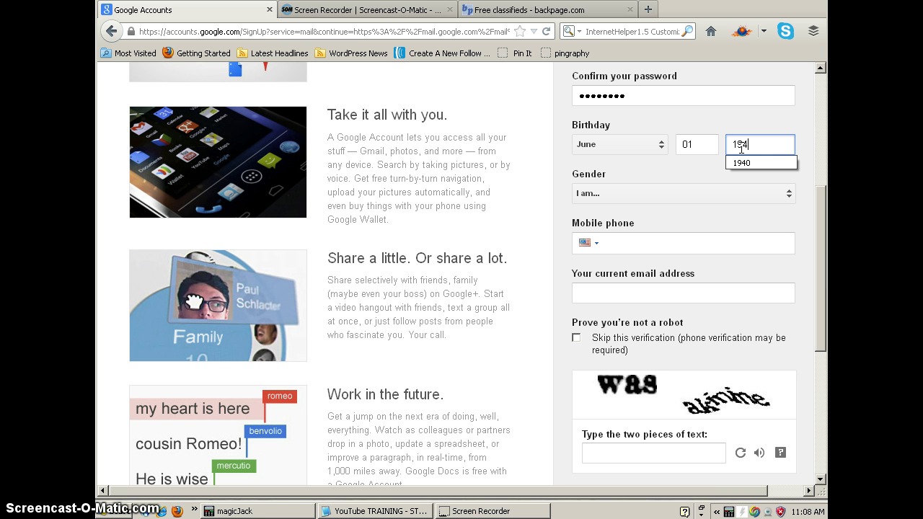
{"action": "type", "text": "0"}
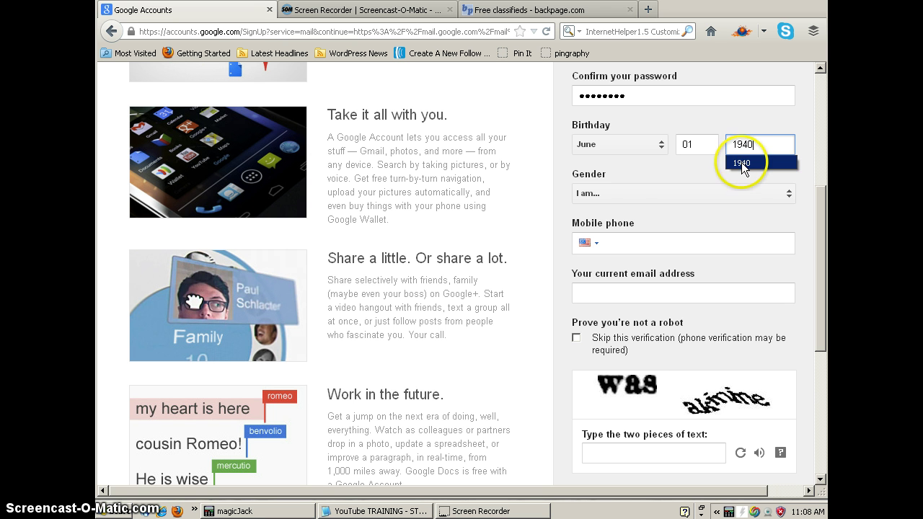
{"action": "left_click", "coordinate": [742, 163]}
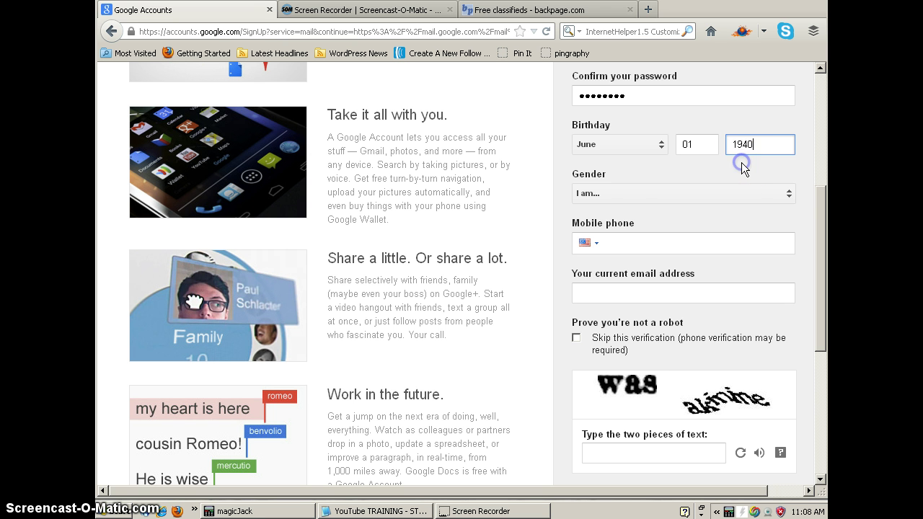
{"action": "left_click", "coordinate": [788, 195]}
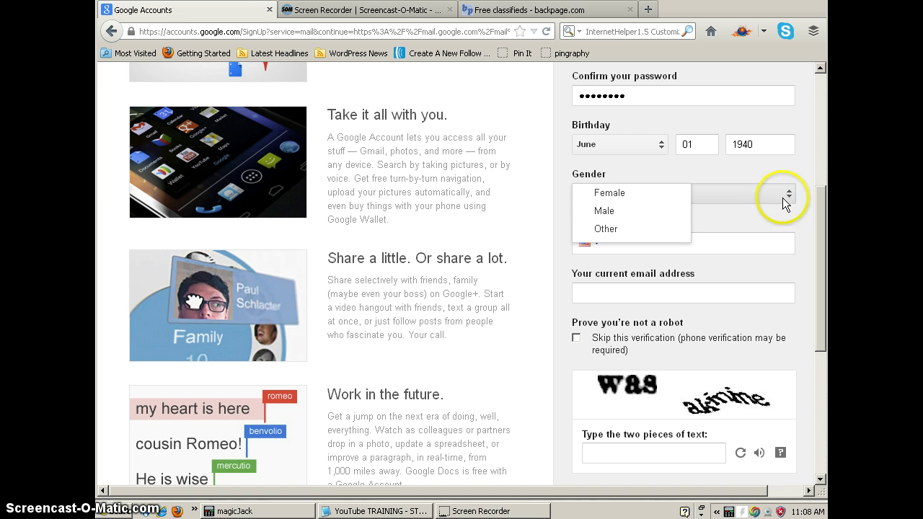
{"action": "left_click", "coordinate": [604, 211]}
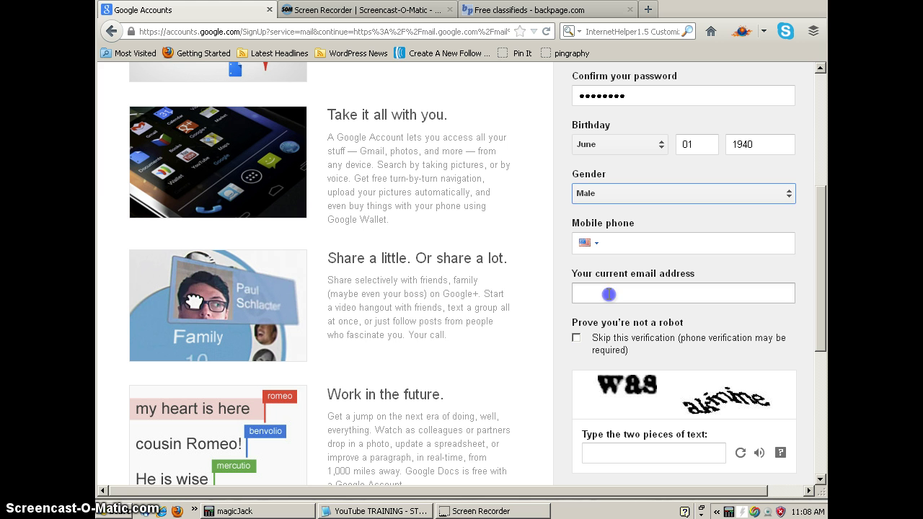
Enter the current email address, answer the captcha, and accept the Terms of Service
{"action": "left_click", "coordinate": [609, 294]}
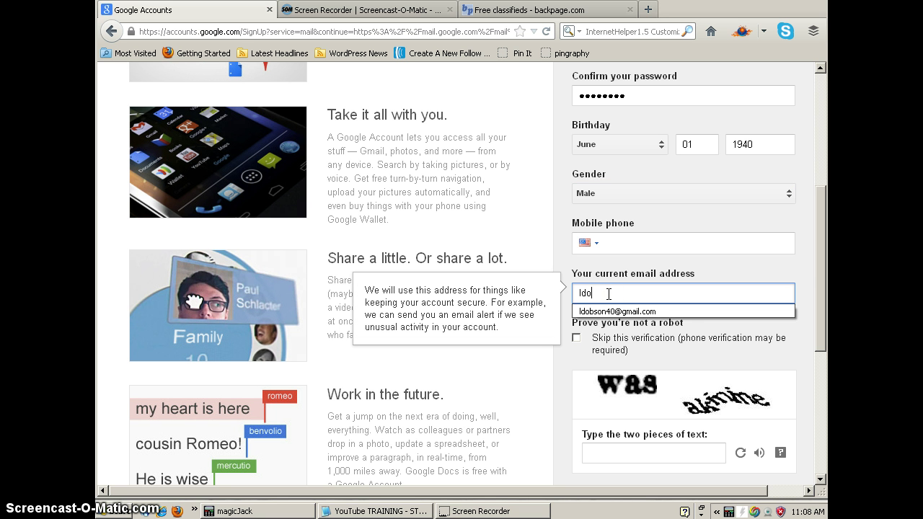
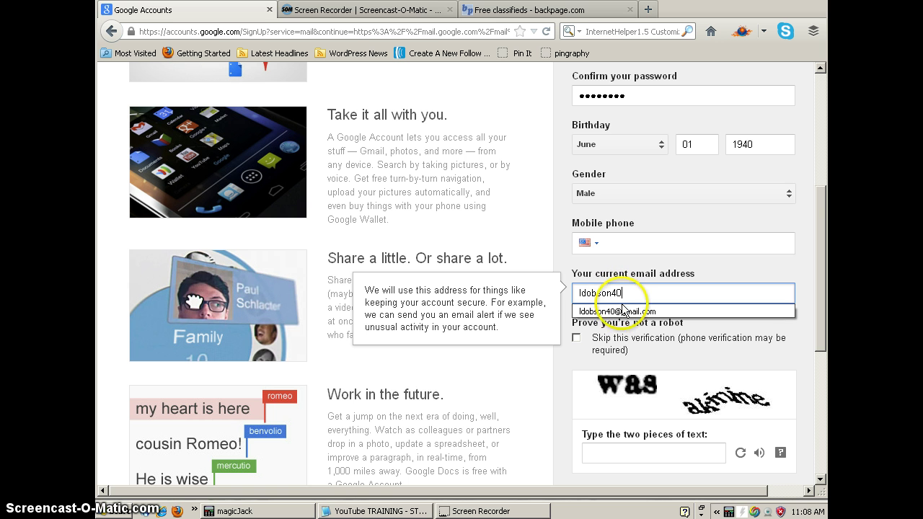
{"action": "left_click", "coordinate": [618, 311]}
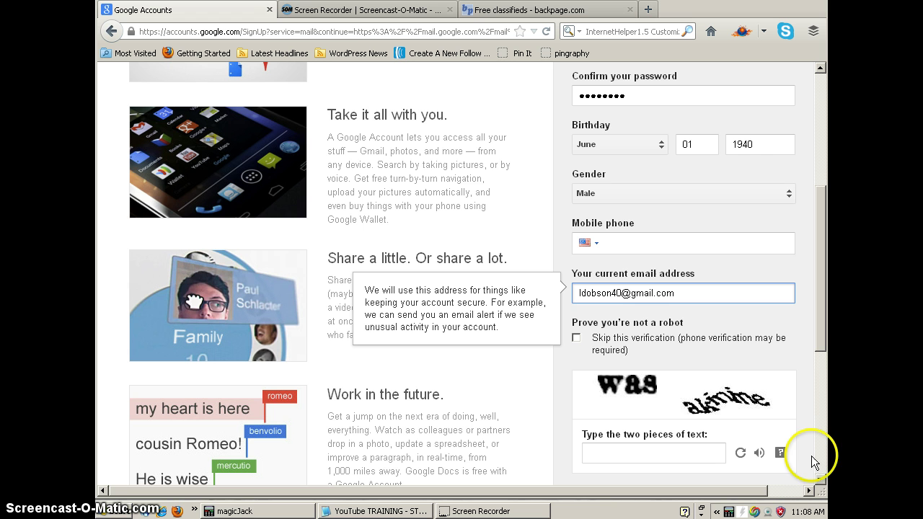
{"action": "left_click_drag", "start_coordinate": [818, 333], "coordinate": [817, 431]}
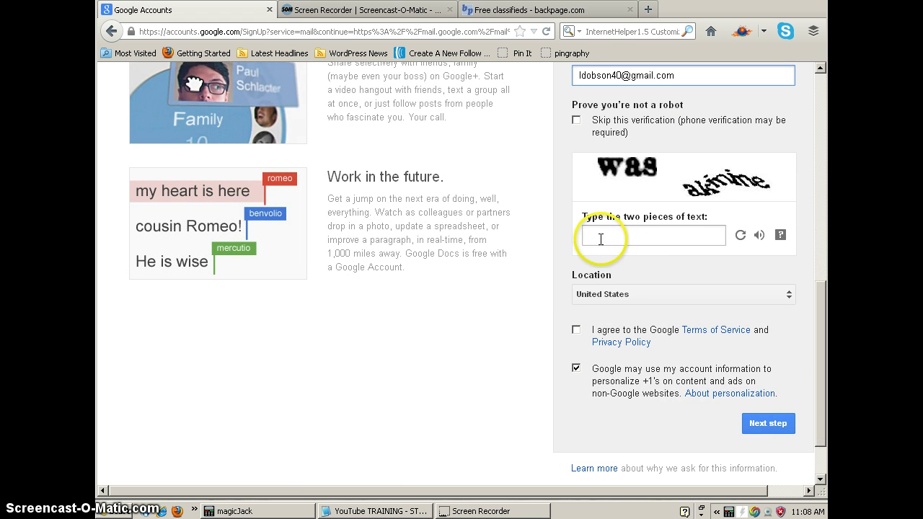
{"action": "left_click", "coordinate": [601, 238]}
{"action": "type", "text": "was"}
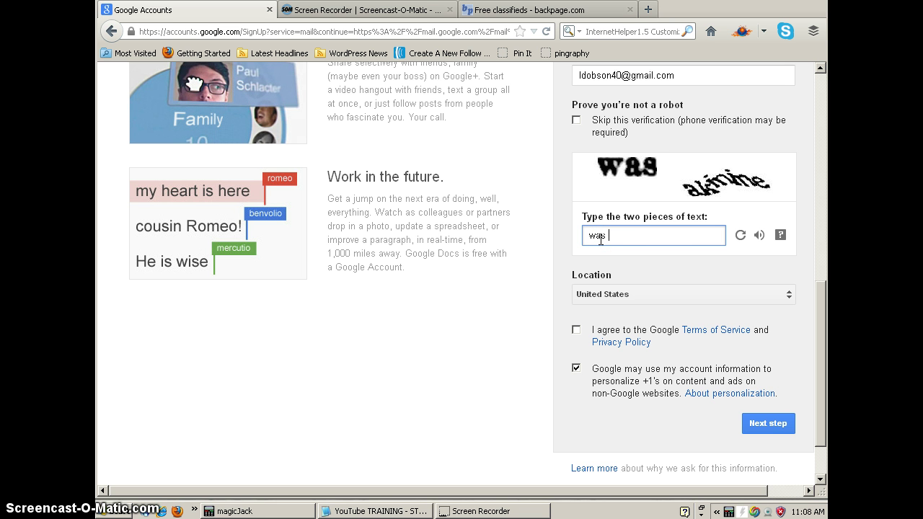
{"action": "type", "text": " akinine"}
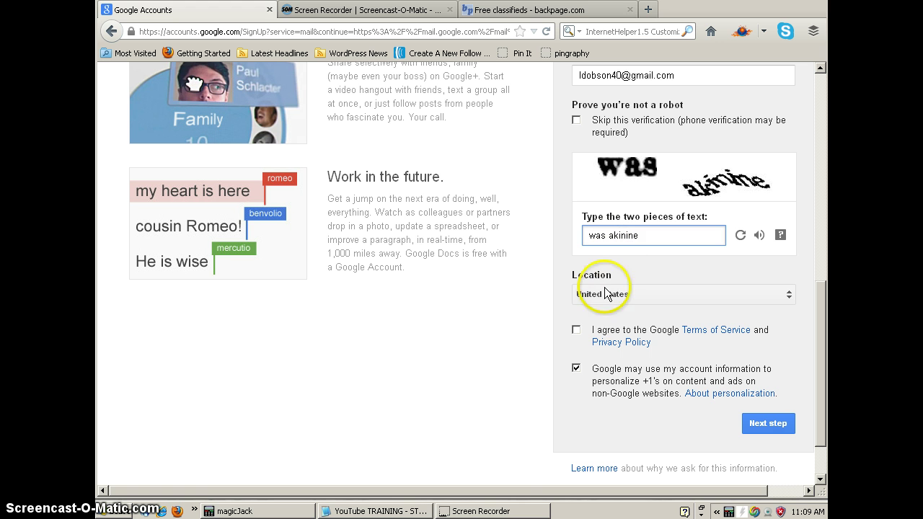
{"action": "left_click", "coordinate": [577, 332]}
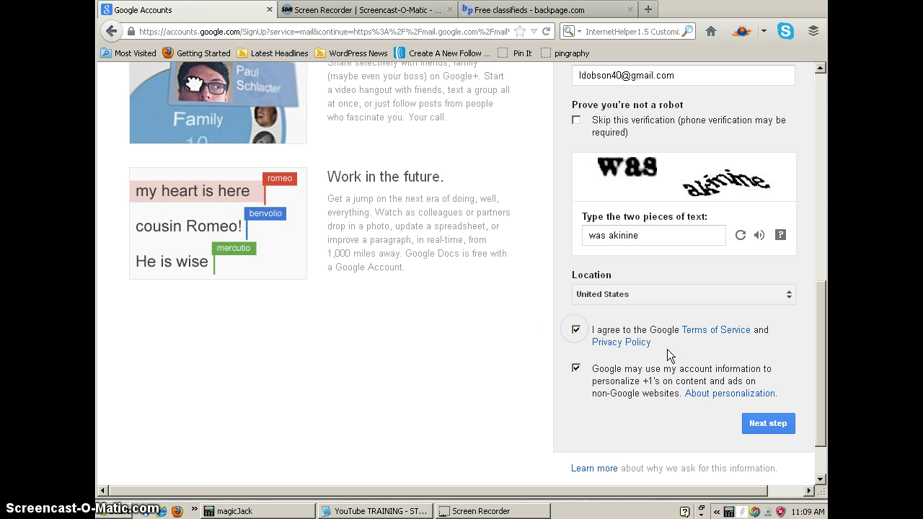
Submit the sign-up form and request a voice-call code to a phone number
{"action": "left_click", "coordinate": [753, 423]}
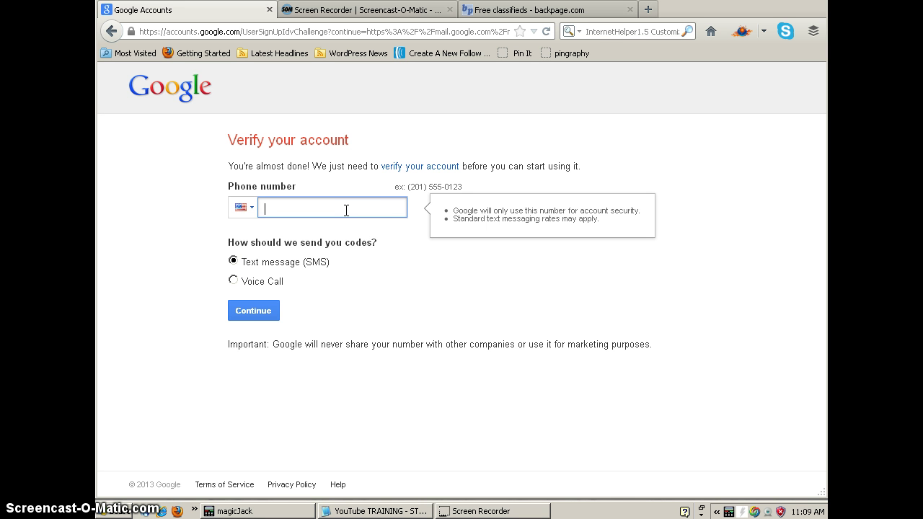
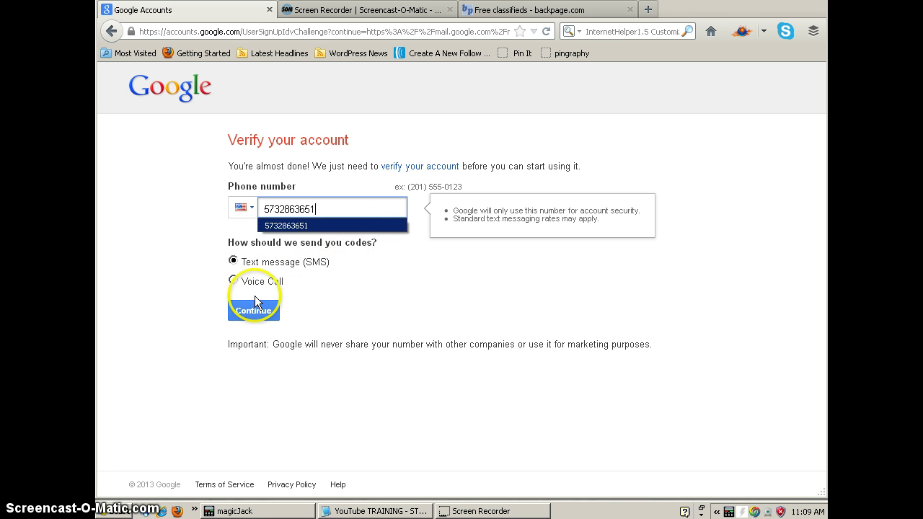
{"action": "left_click", "coordinate": [235, 280]}
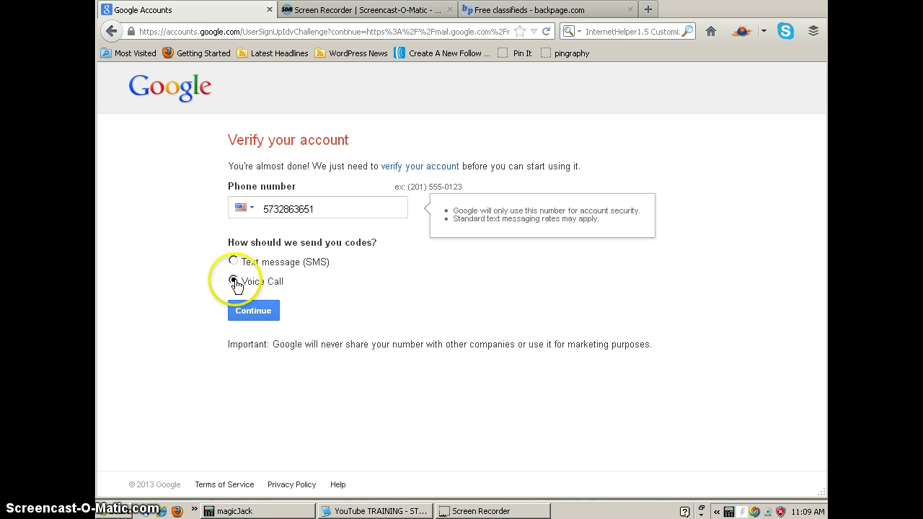
{"action": "left_click", "coordinate": [257, 311]}
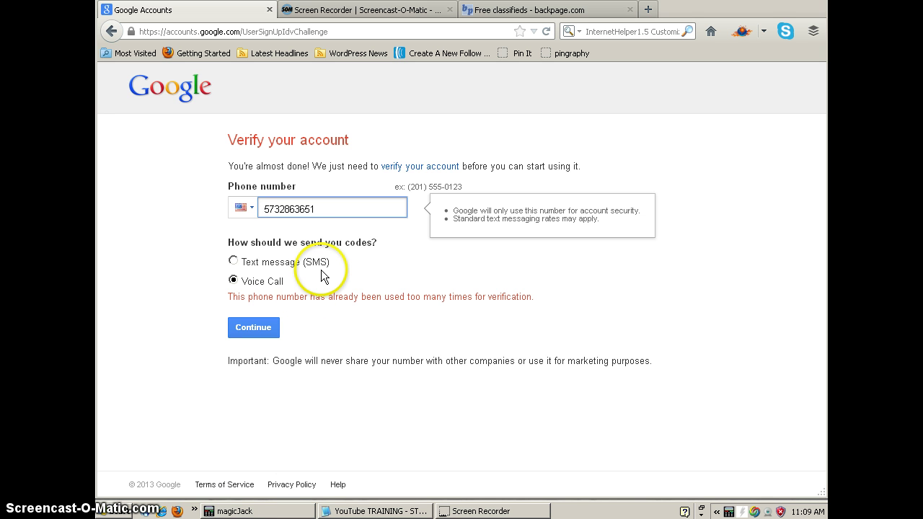
After the rejection, enter a different phone number and request the code again
{"action": "key", "text": "BackSpace"}
{"action": "key", "text": "BackSpace"}
{"action": "key", "text": "BackSpace"}
{"action": "key", "text": "BackSpace"}
{"action": "key", "text": "BackSpace"}
{"action": "key", "text": "BackSpace"}
{"action": "key", "text": "BackSpace"}
{"action": "key", "text": "BackSpace"}
{"action": "key", "text": "BackSpace"}
{"action": "key", "text": "BackSpace"}
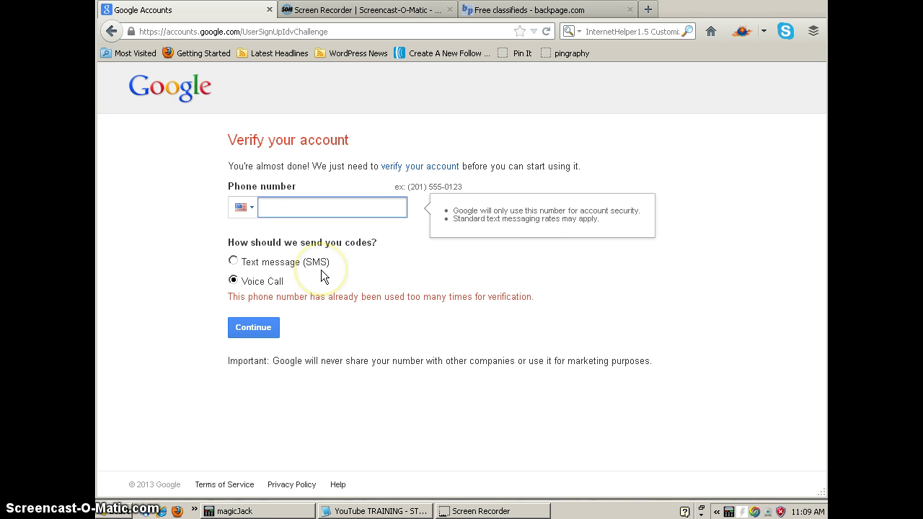
{"action": "type", "text": "72"}
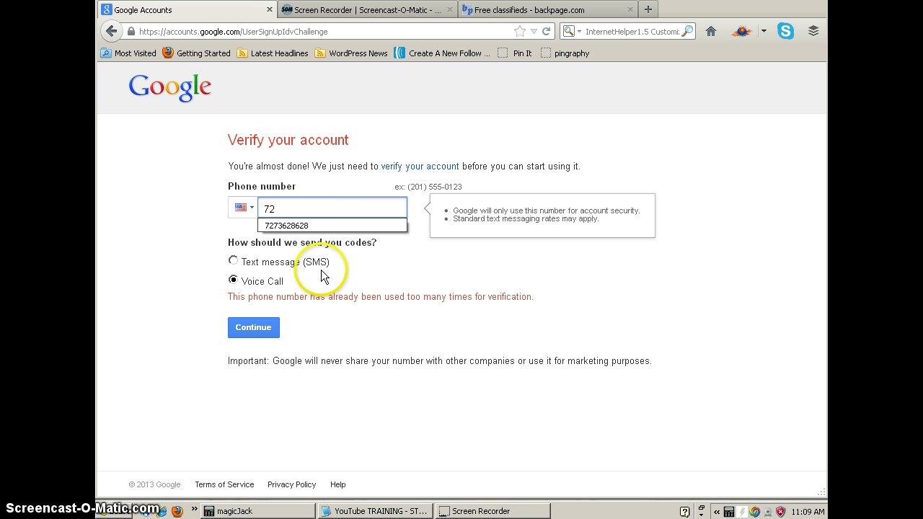
{"action": "left_click", "coordinate": [303, 225]}
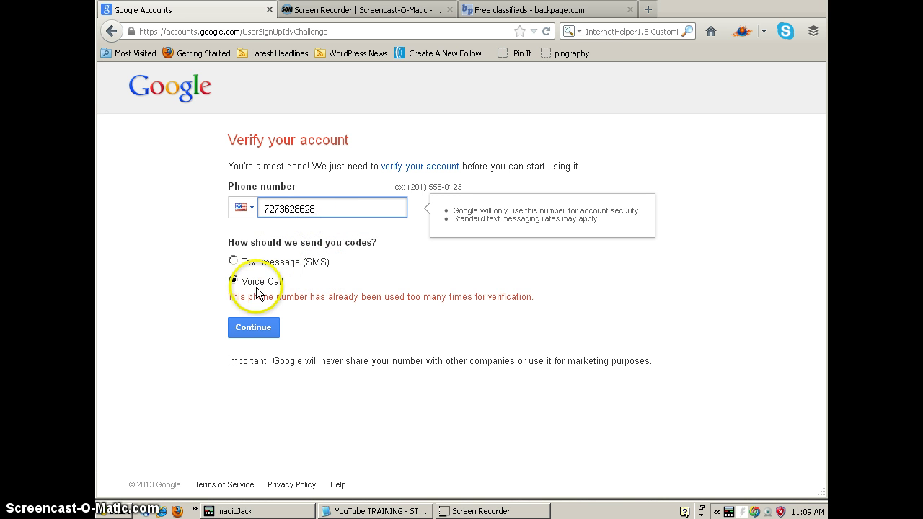
{"action": "left_click", "coordinate": [256, 334]}
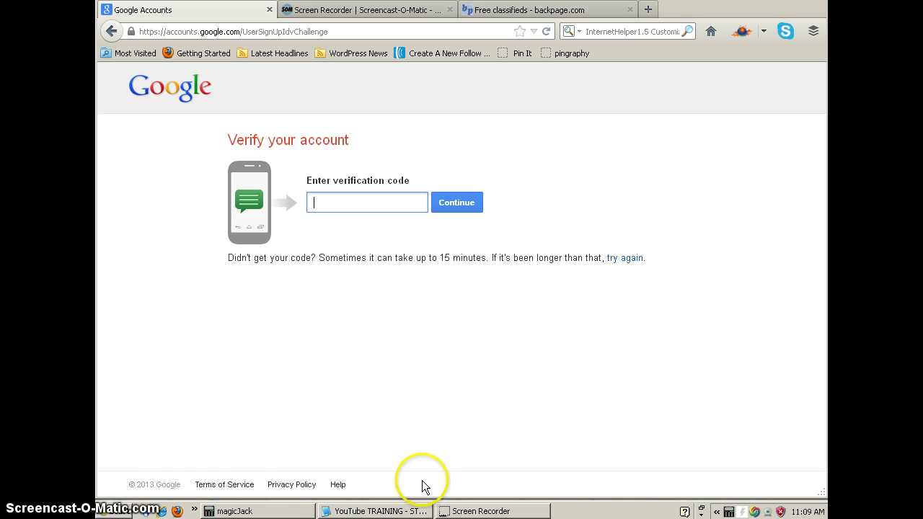
{"action": "left_click", "coordinate": [281, 512]}
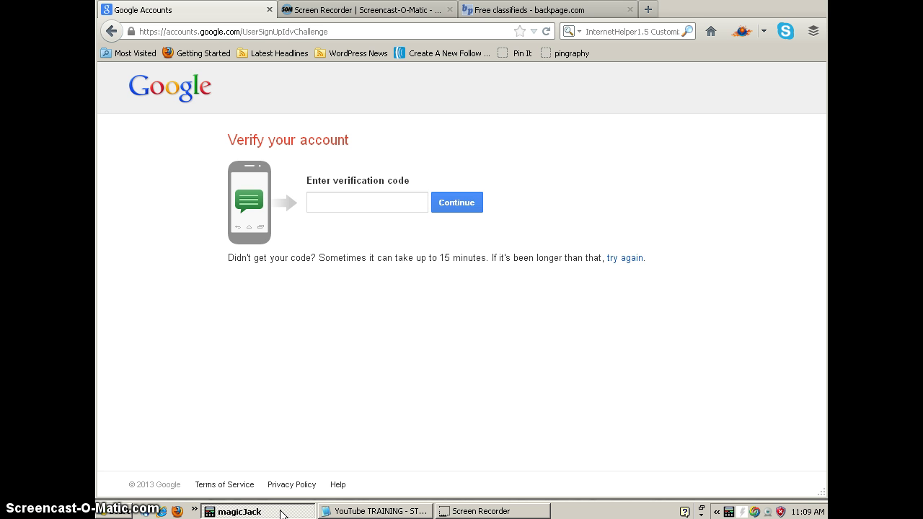
{"action": "left_click", "coordinate": [289, 508]}
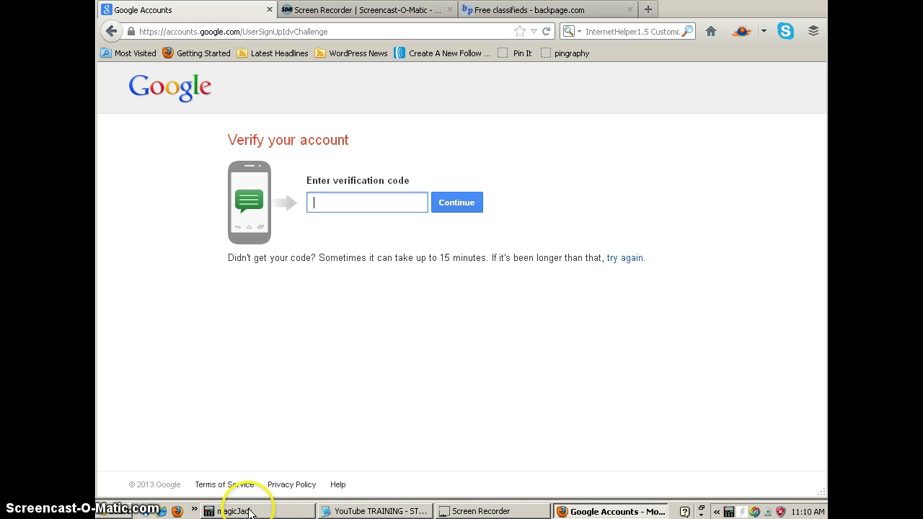
Answer and hang up the verification call in magicJack, then minimize the softphone
{"action": "left_click", "coordinate": [248, 512]}
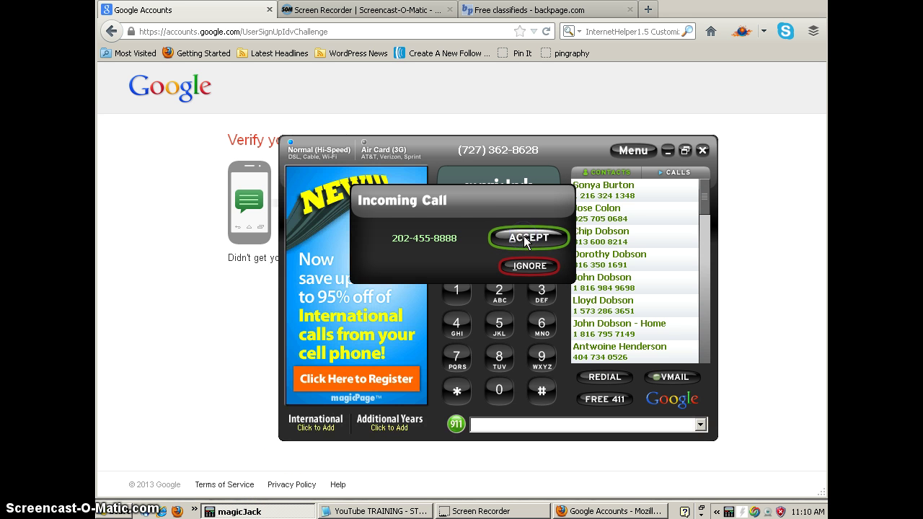
{"action": "left_click", "coordinate": [523, 238]}
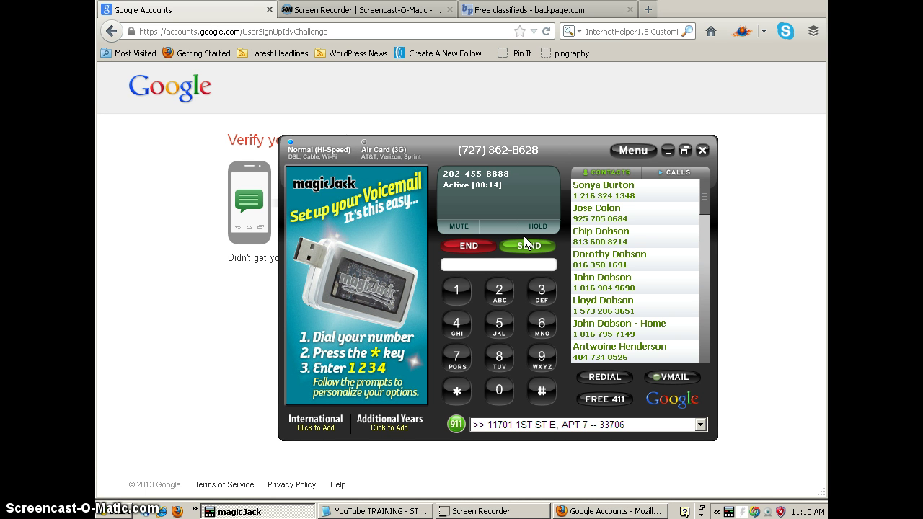
{"action": "left_click", "coordinate": [471, 247]}
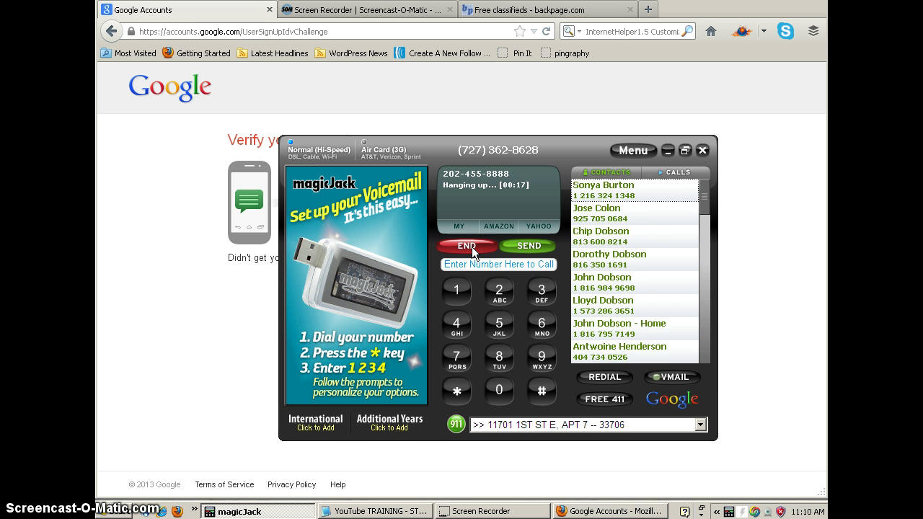
{"action": "left_click", "coordinate": [666, 153]}
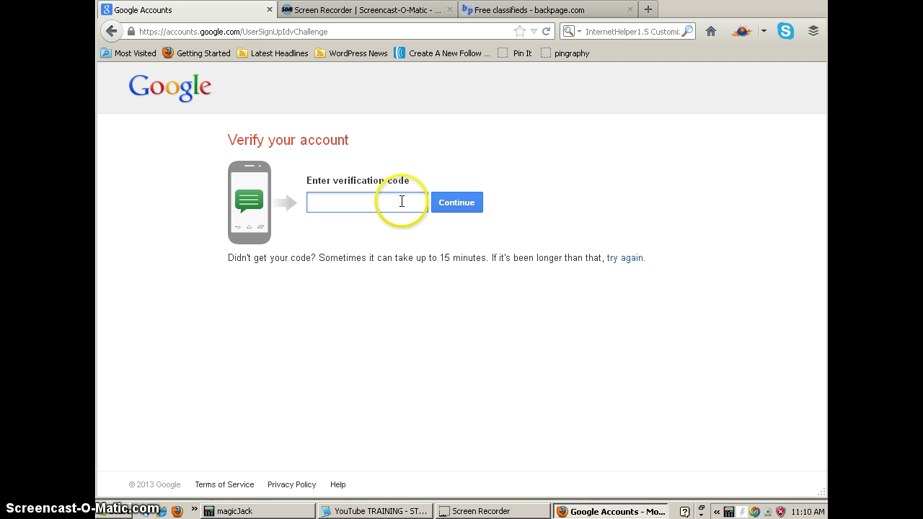
Enter the received verification code, skip the profile photo, and continue to Gmail
{"action": "left_click", "coordinate": [384, 205]}
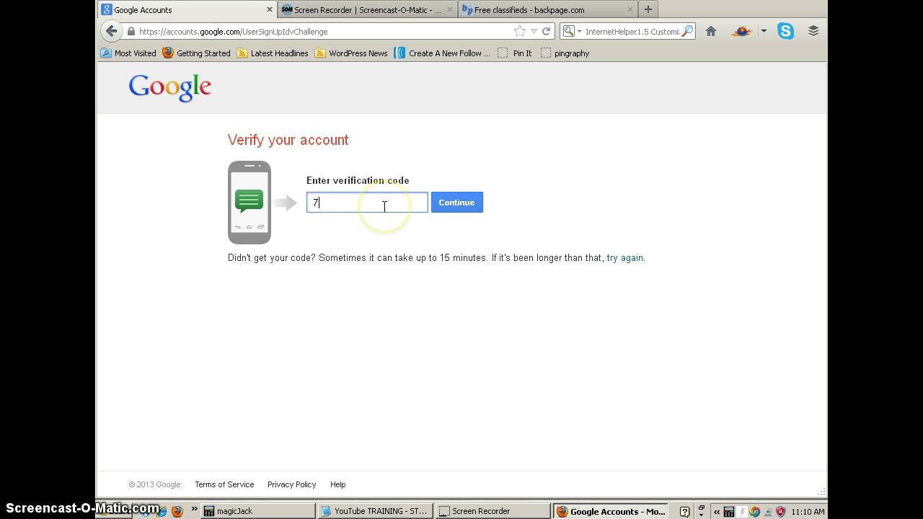
{"action": "left_click", "coordinate": [455, 209]}
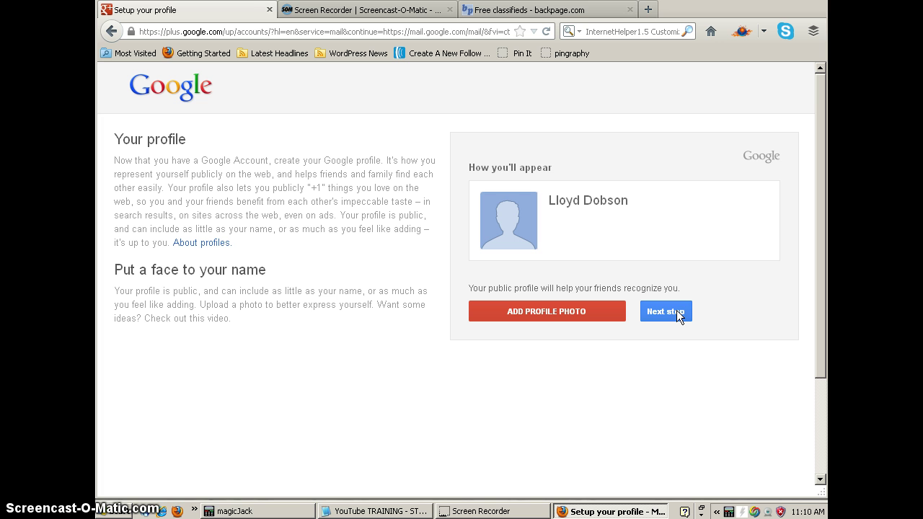
{"action": "left_click", "coordinate": [676, 311]}
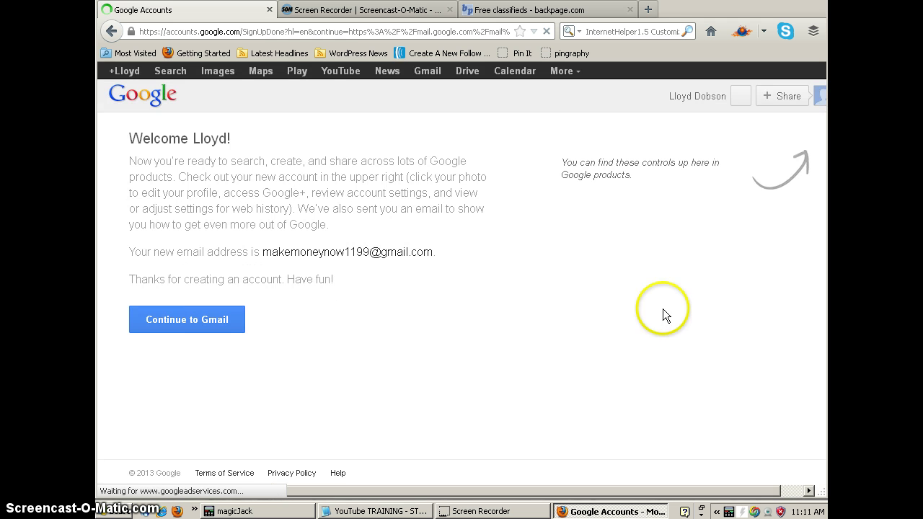
{"action": "left_click", "coordinate": [220, 319]}
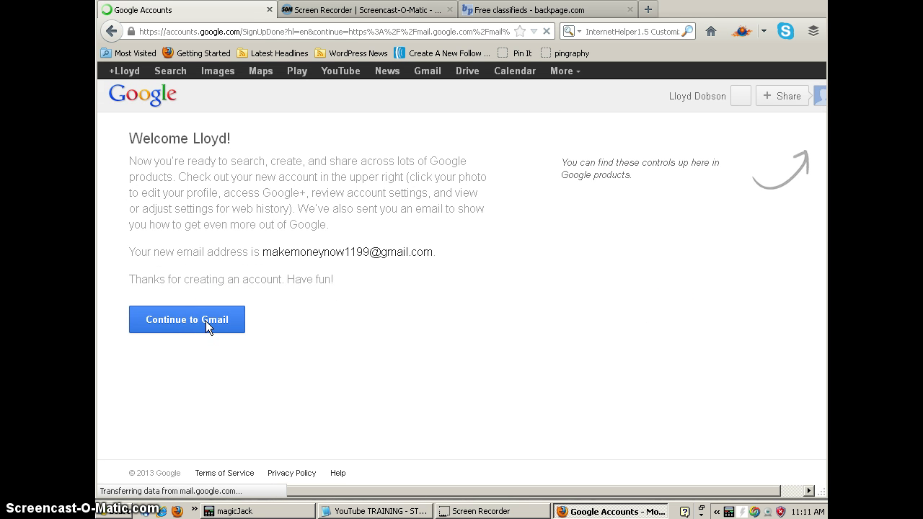
{"action": "left_click", "coordinate": [205, 321]}
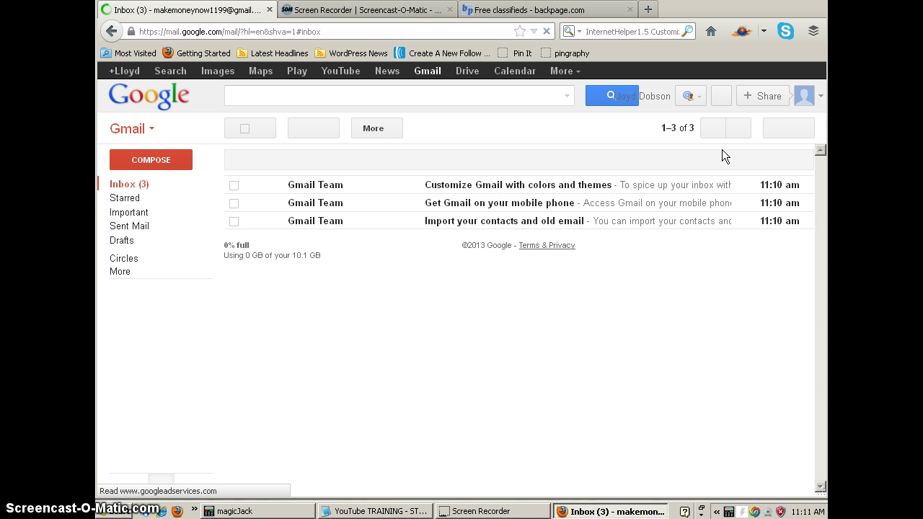
Open Settings from the gear menu and close the welcome and tour popups
{"action": "left_click", "coordinate": [799, 130]}
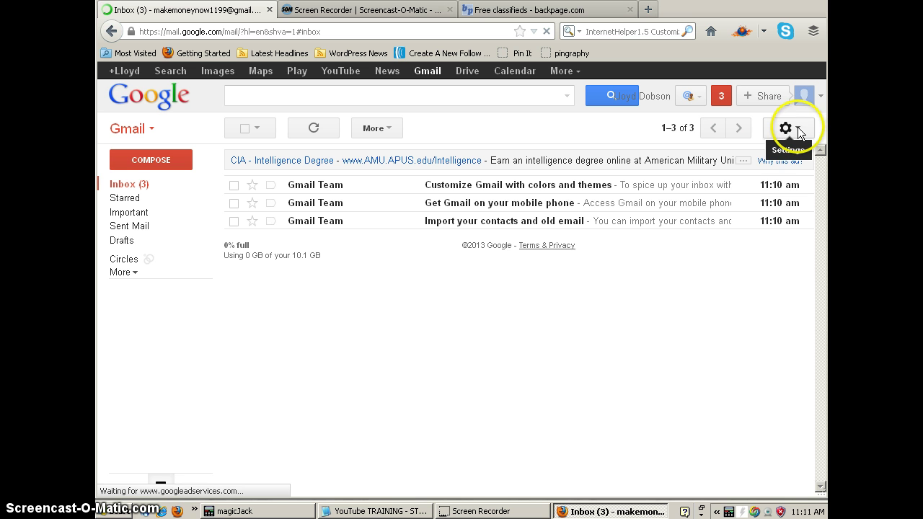
{"action": "left_click", "coordinate": [798, 129]}
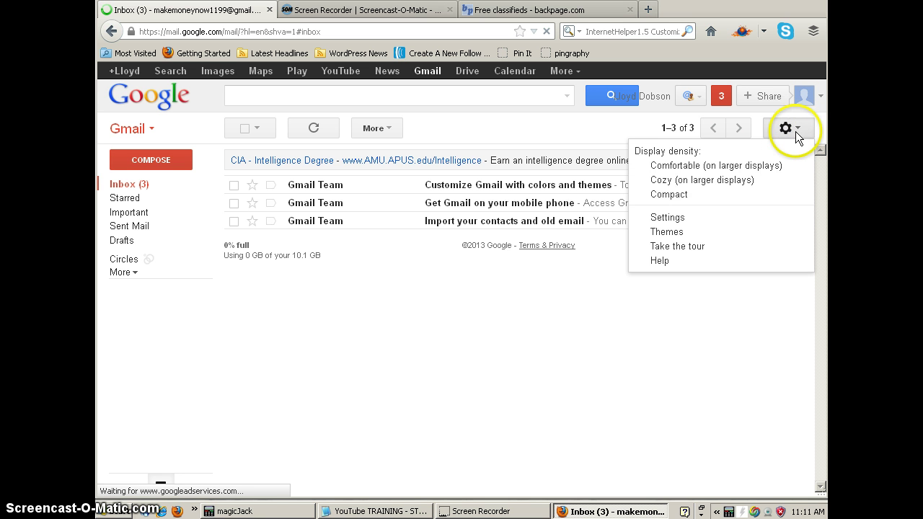
{"action": "left_click", "coordinate": [668, 217]}
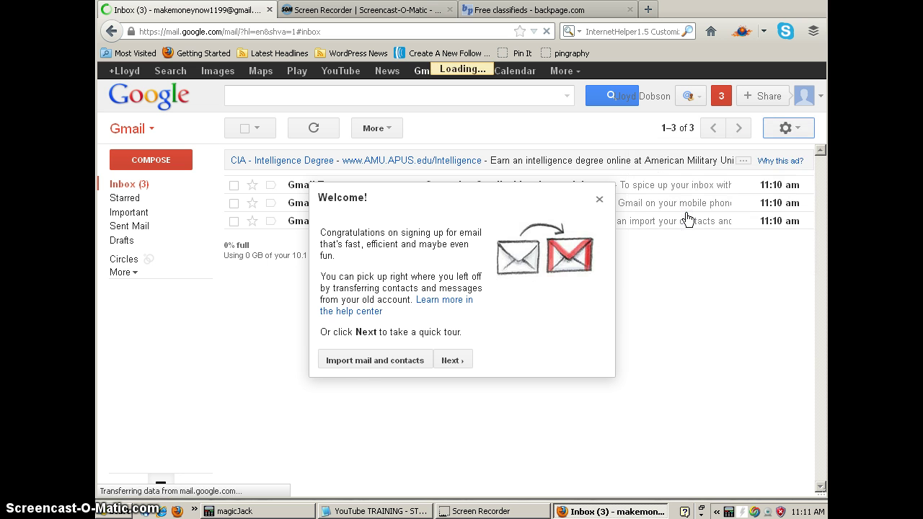
{"action": "left_click", "coordinate": [599, 199]}
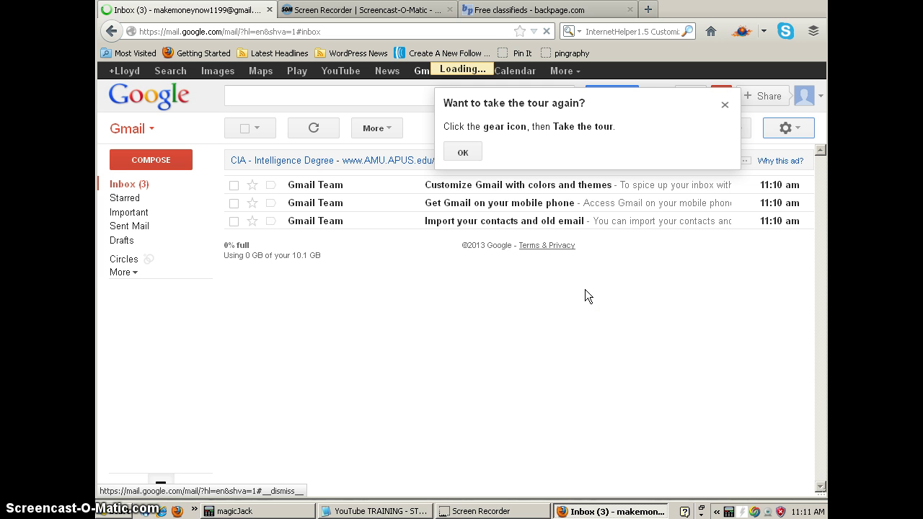
{"action": "left_click", "coordinate": [725, 104]}
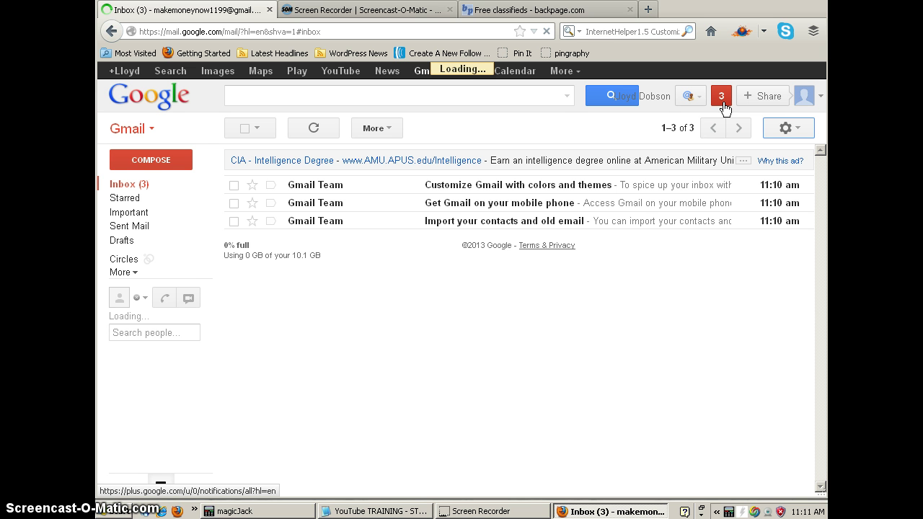
{"action": "left_click", "coordinate": [799, 129]}
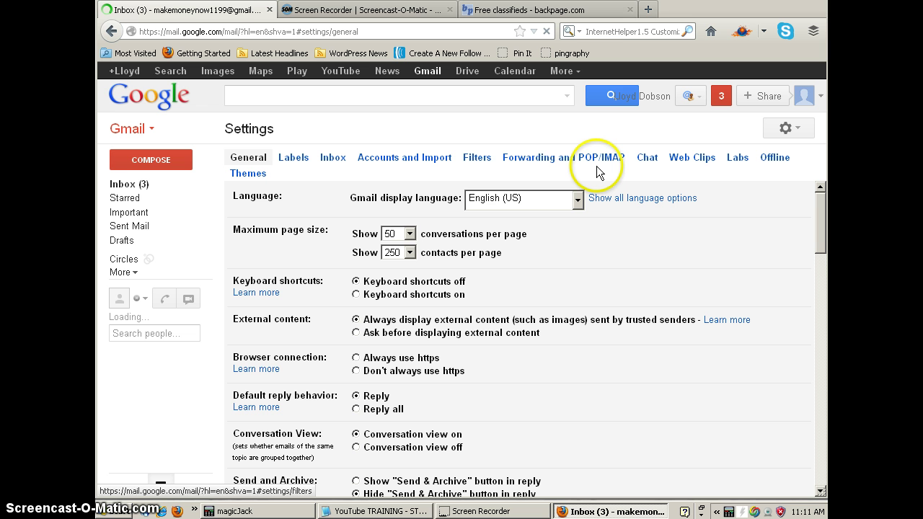
Add the existing Gmail address as a forwarding address and acknowledge the confirmation-code notice
{"action": "left_click", "coordinate": [554, 163]}
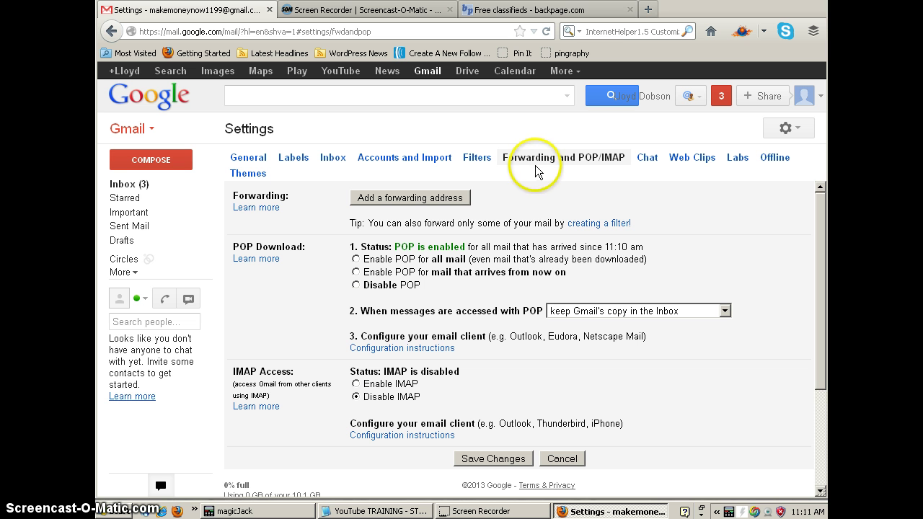
{"action": "left_click", "coordinate": [435, 201]}
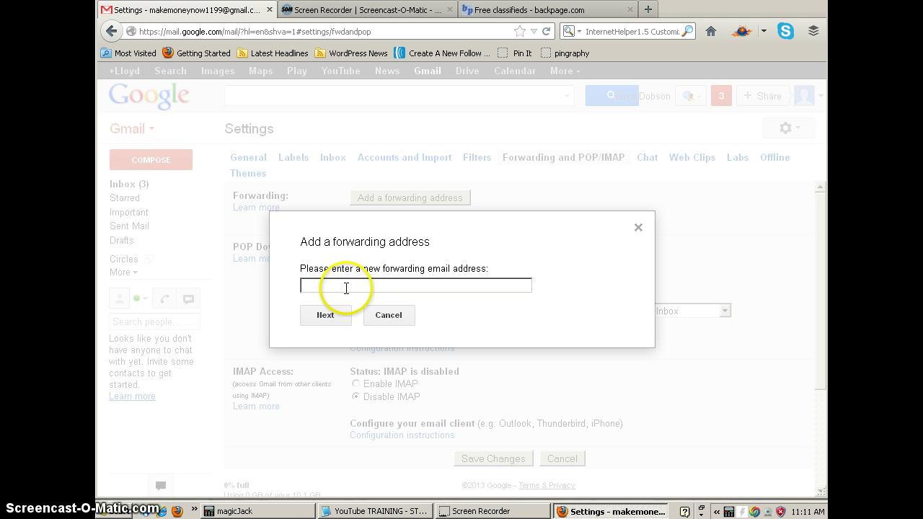
{"action": "left_click", "coordinate": [324, 317]}
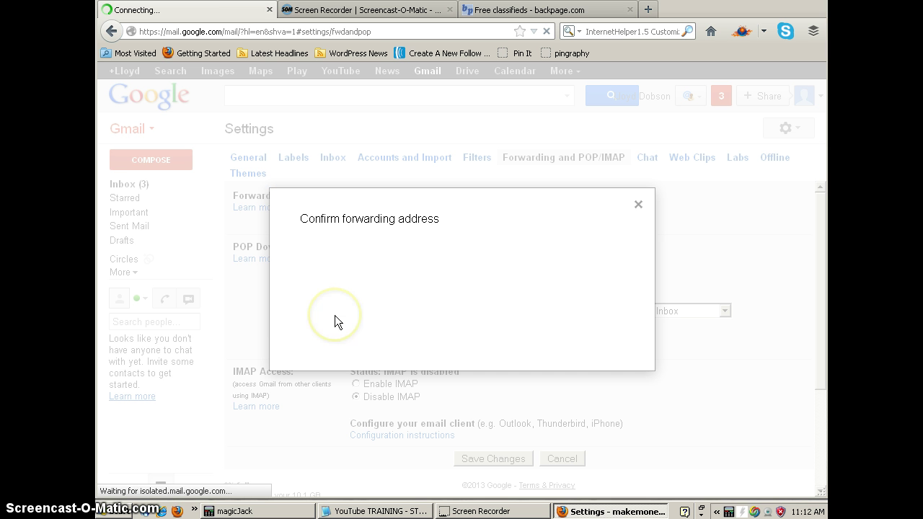
{"action": "left_click", "coordinate": [324, 280]}
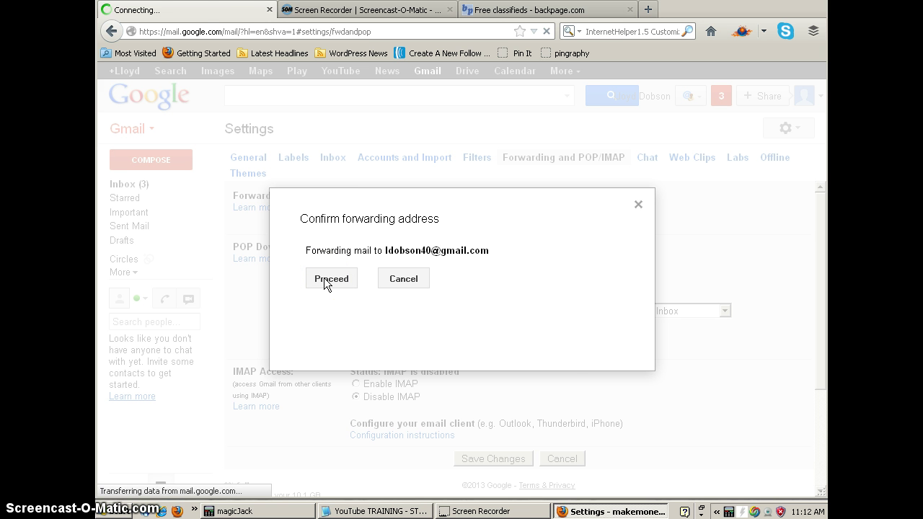
{"action": "left_click", "coordinate": [325, 305]}
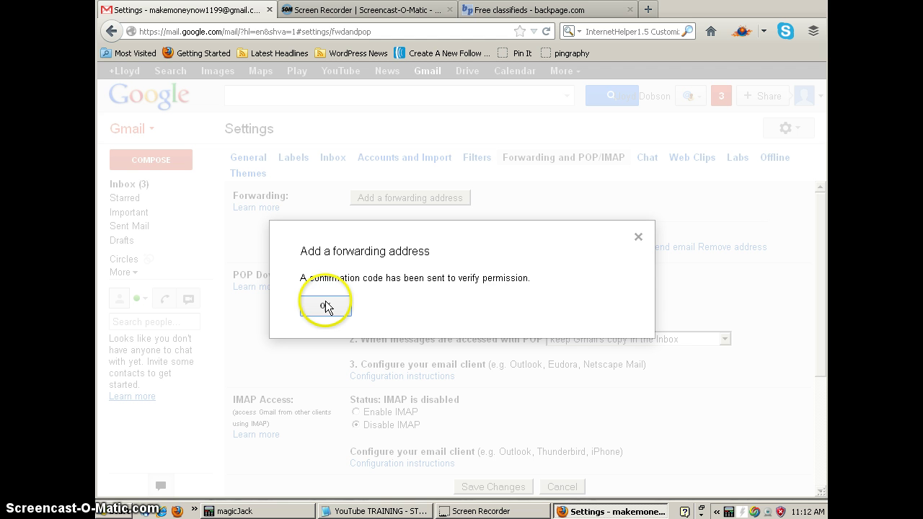
{"action": "left_click", "coordinate": [325, 306]}
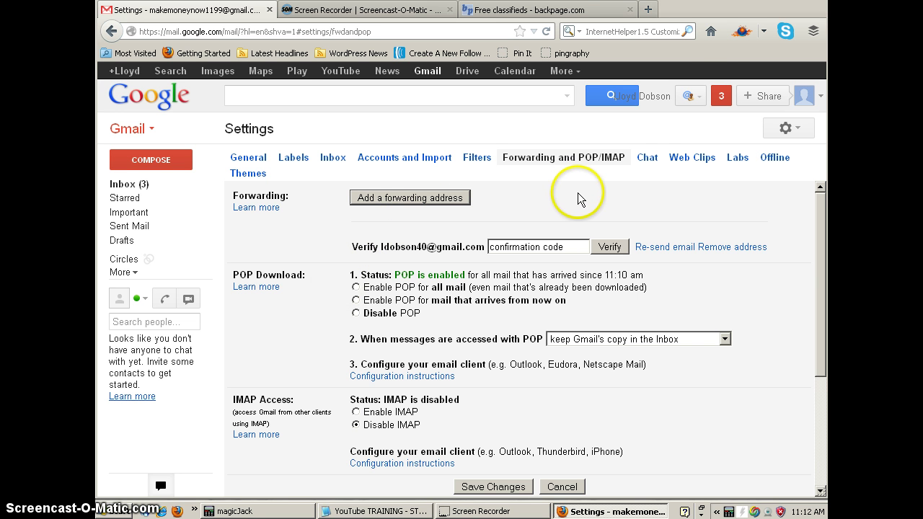
Sign out of the new account and sign in to the existing Gmail account
{"action": "left_click", "coordinate": [656, 99]}
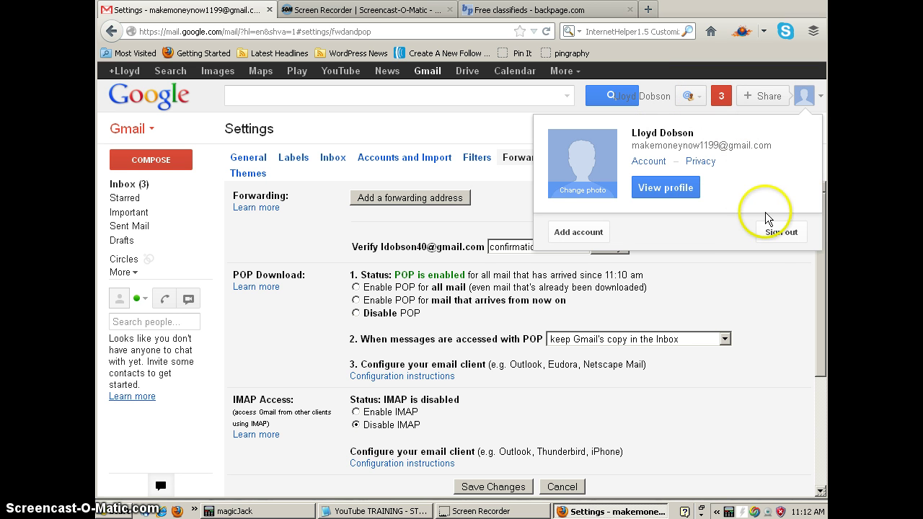
{"action": "left_click", "coordinate": [775, 229]}
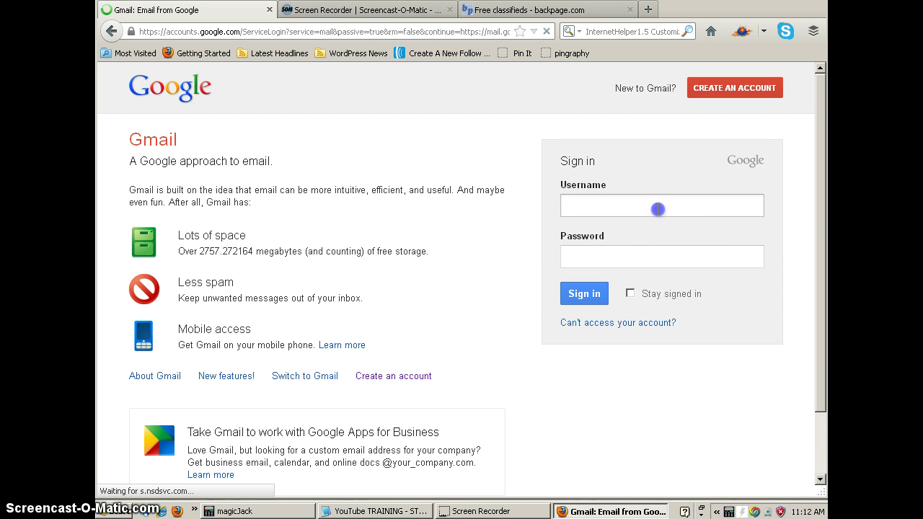
{"action": "type", "text": "ldo"}
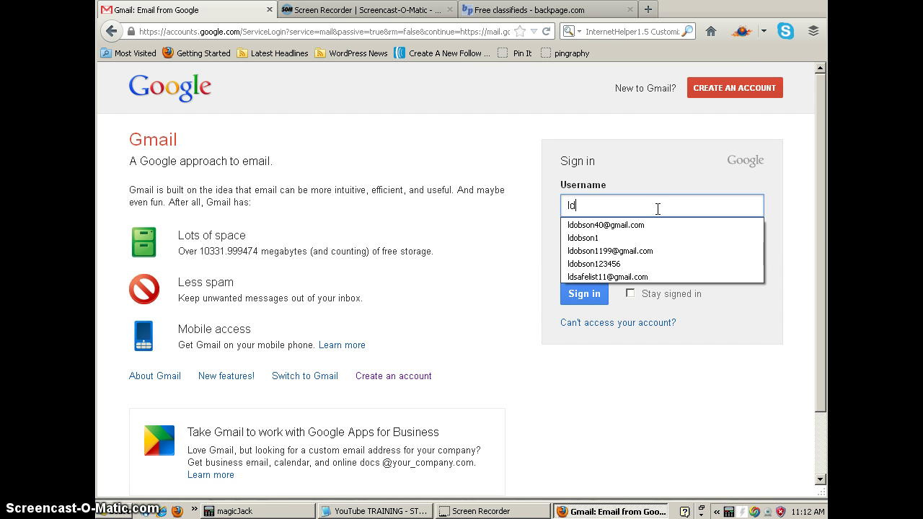
{"action": "left_click", "coordinate": [652, 229]}
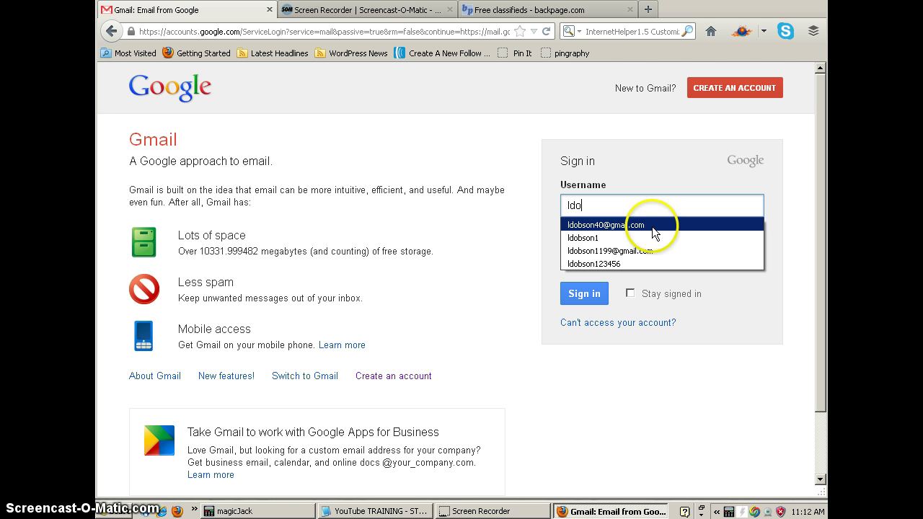
{"action": "left_click", "coordinate": [652, 230]}
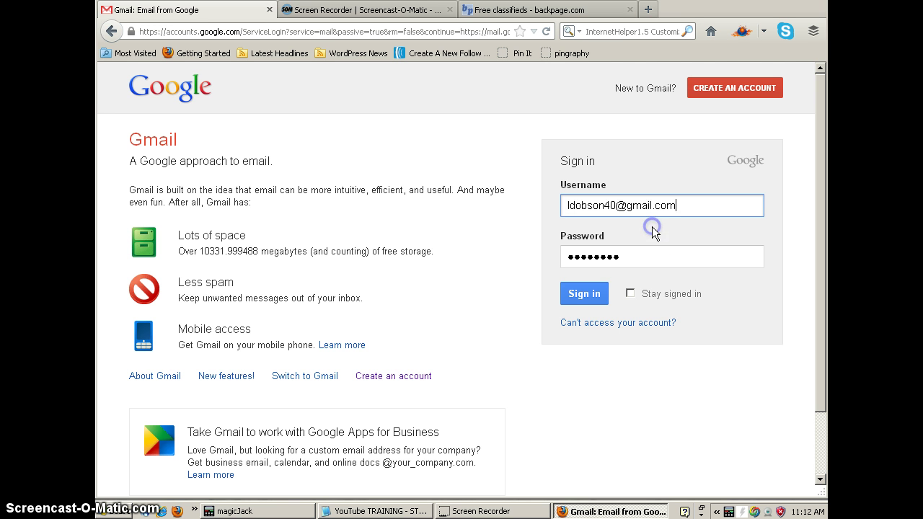
{"action": "left_click", "coordinate": [584, 297]}
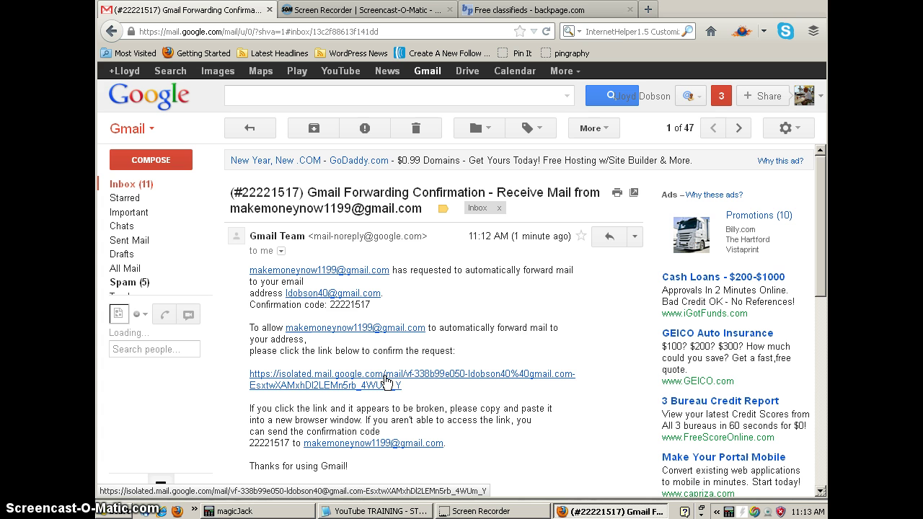
Approve forwarding through the emailed confirmation link, then close the success tab
{"action": "left_click", "coordinate": [385, 378]}
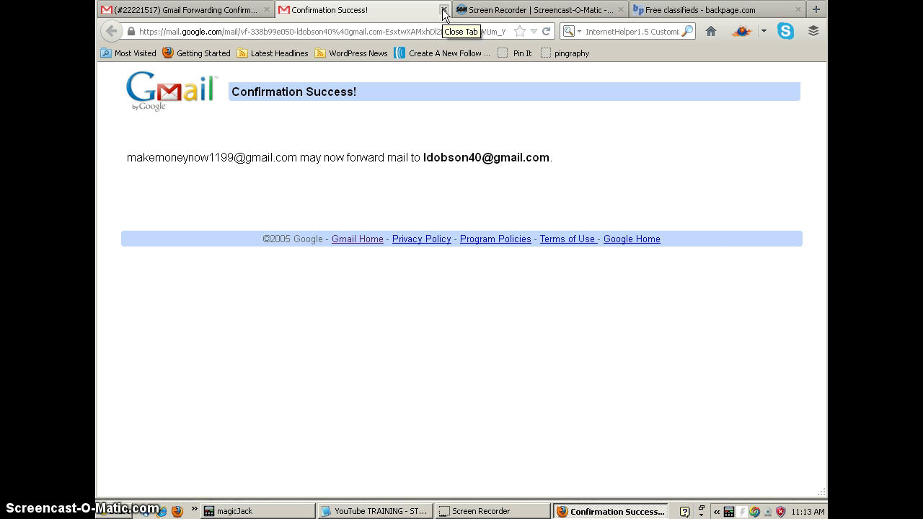
{"action": "left_click", "coordinate": [443, 10]}
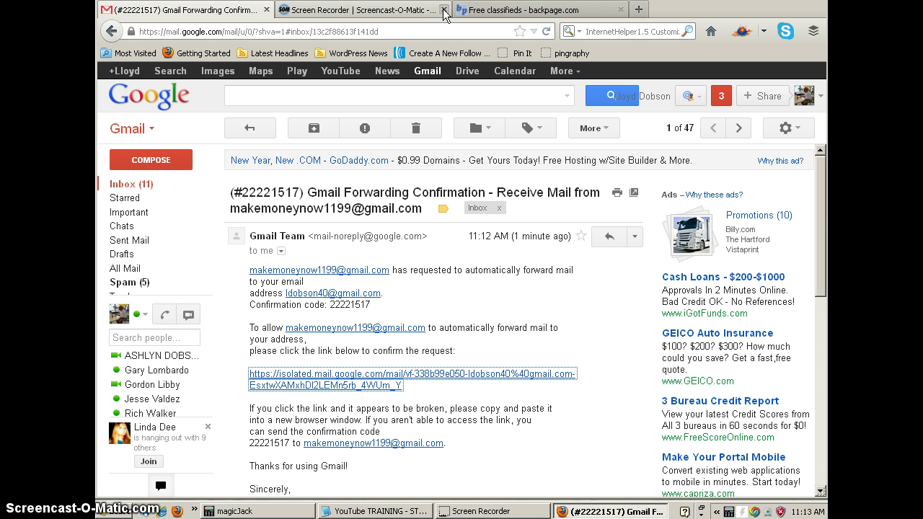
Sign out of the currently signed-in Gmail account from the account menu
{"action": "left_click", "coordinate": [553, 57]}
{"action": "left_click", "coordinate": [654, 97]}
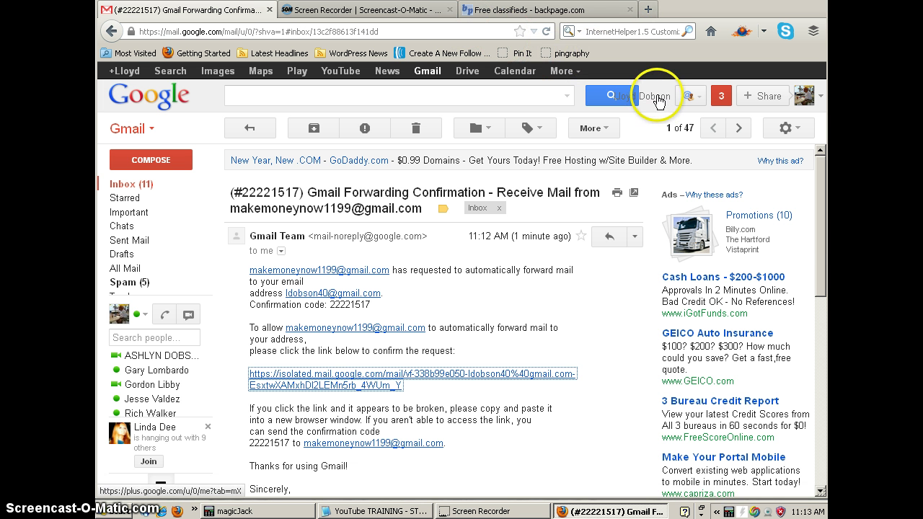
{"action": "left_click", "coordinate": [780, 232]}
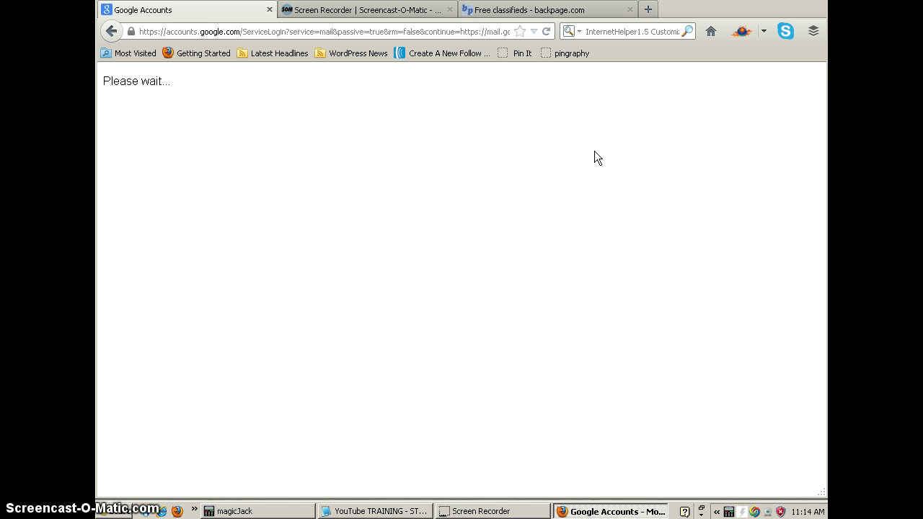
Sign in with the new account's email address and password, letting the browser remember the password
{"action": "left_click", "coordinate": [592, 205]}
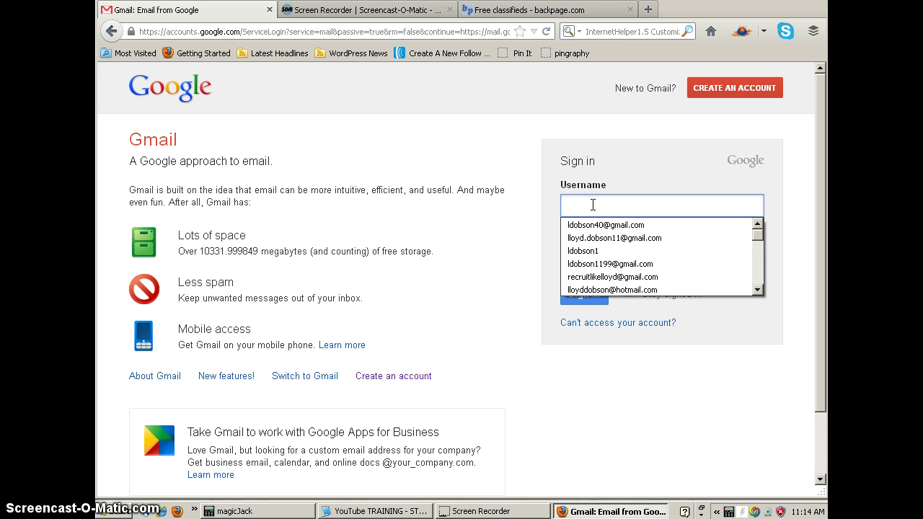
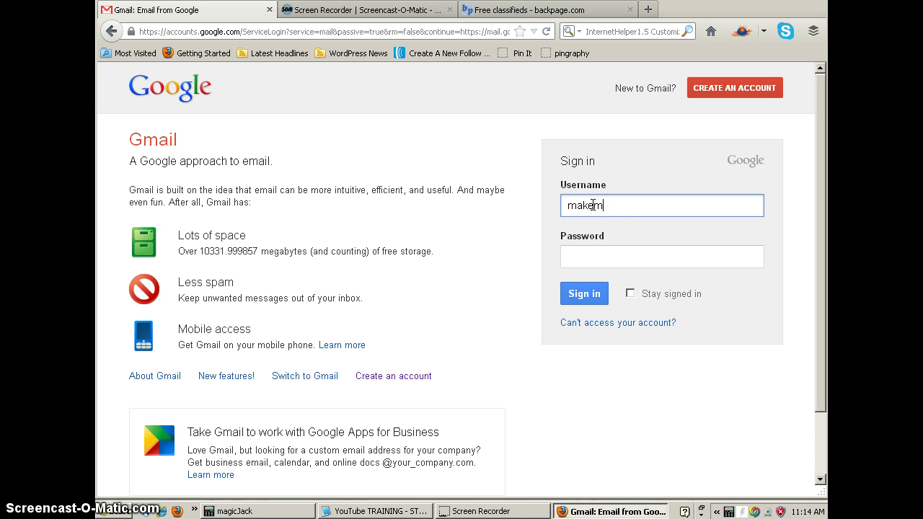
{"action": "left_click", "coordinate": [581, 255]}
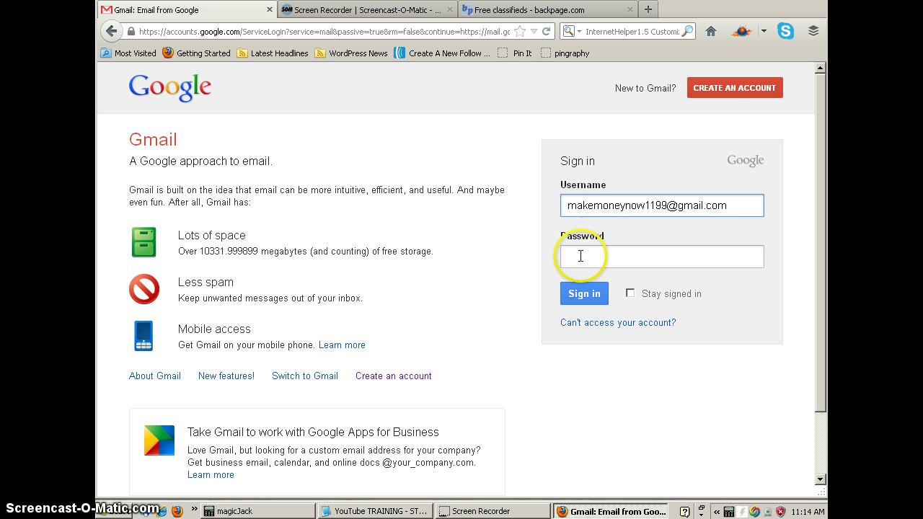
{"action": "type", "text": "m"}
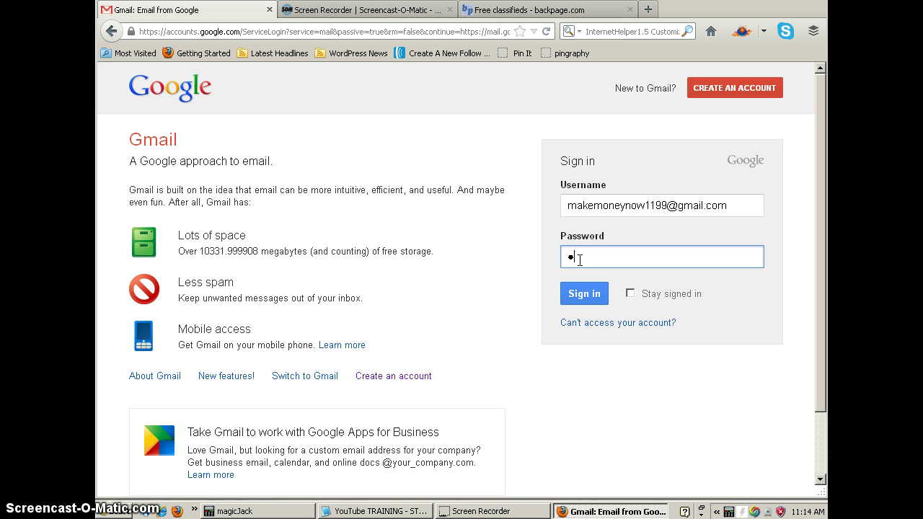
{"action": "type", "text": "*******"}
{"action": "left_click", "coordinate": [579, 298]}
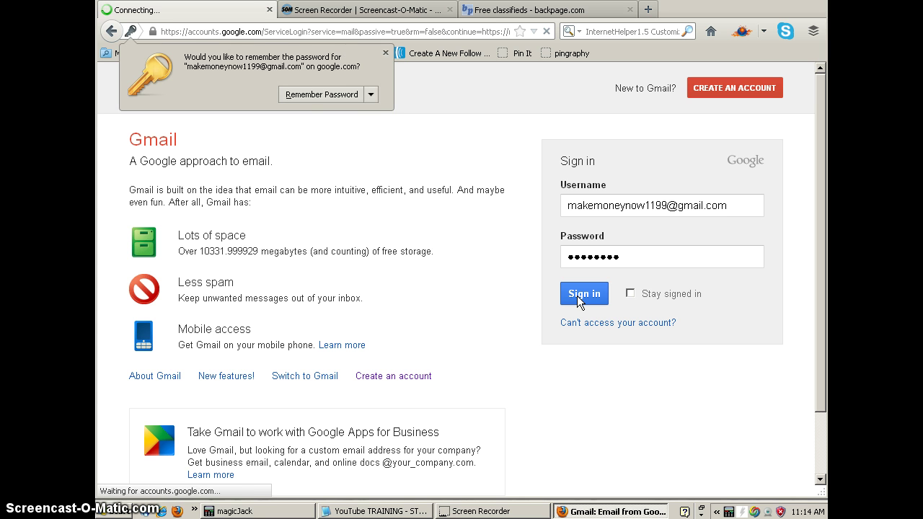
{"action": "left_click", "coordinate": [333, 99]}
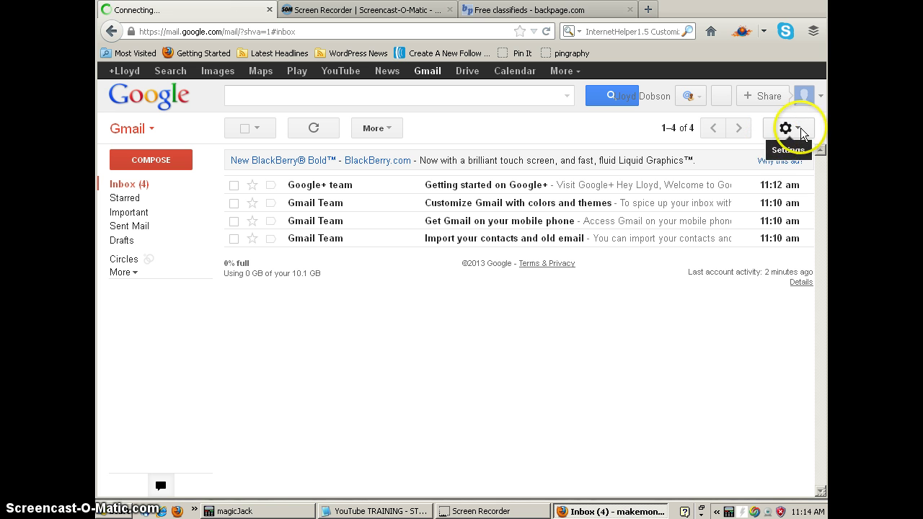
In Forwarding and POP/IMAP settings, forward a copy of incoming mail to the confirmed address, keeping Gmail's copy, and save
{"action": "left_click", "coordinate": [801, 129]}
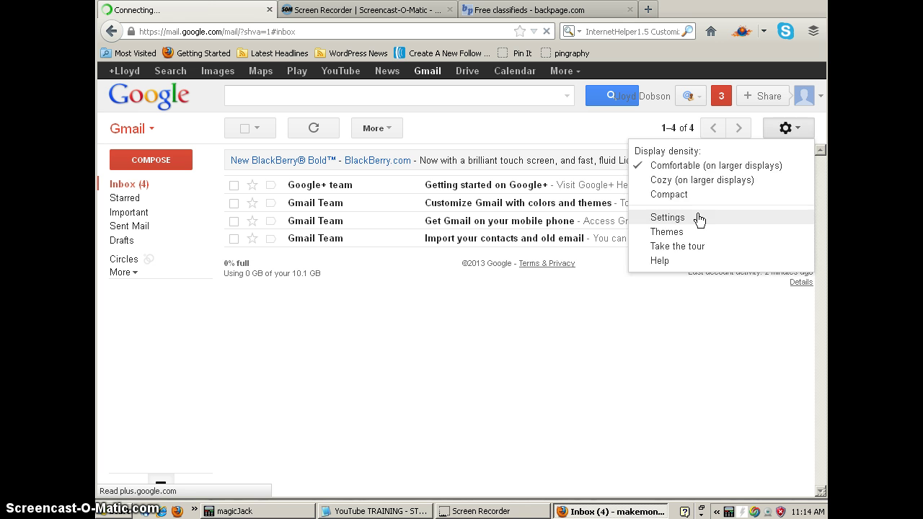
{"action": "left_click", "coordinate": [667, 218]}
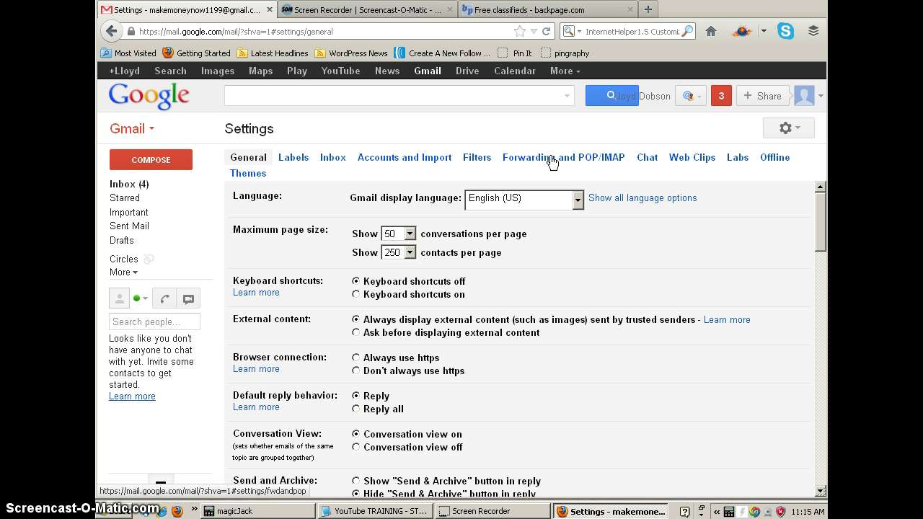
{"action": "left_click", "coordinate": [552, 160]}
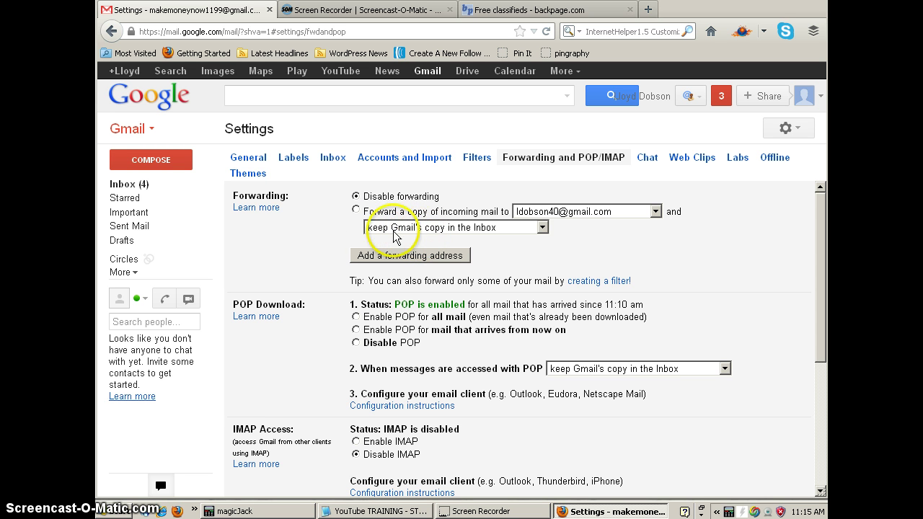
{"action": "left_click", "coordinate": [356, 209]}
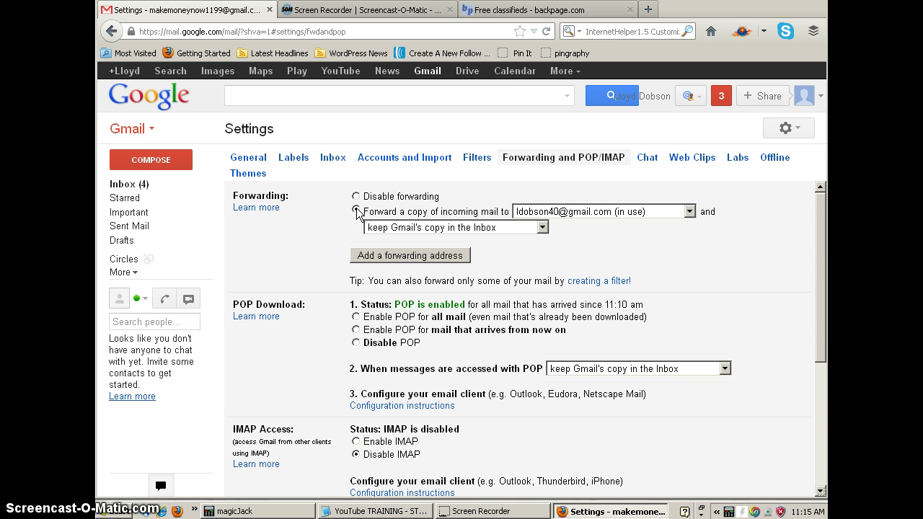
{"action": "left_click", "coordinate": [824, 422]}
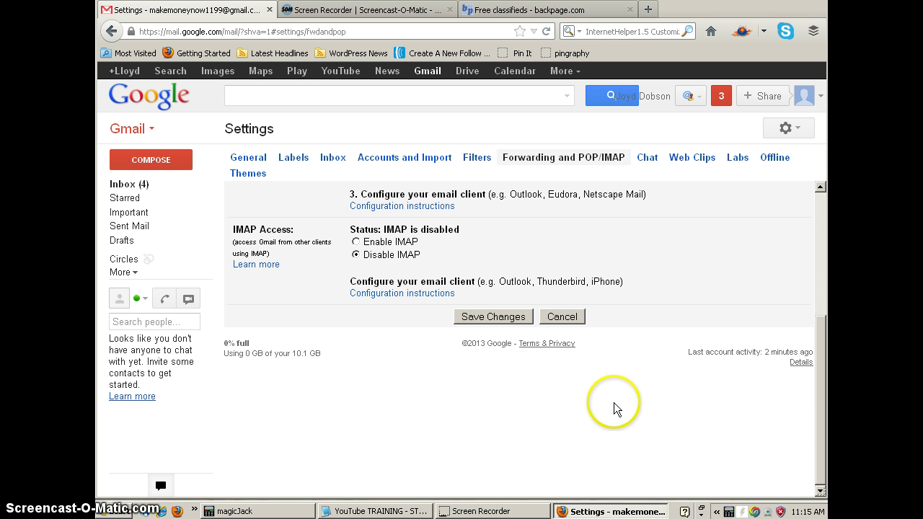
{"action": "left_click", "coordinate": [496, 318]}
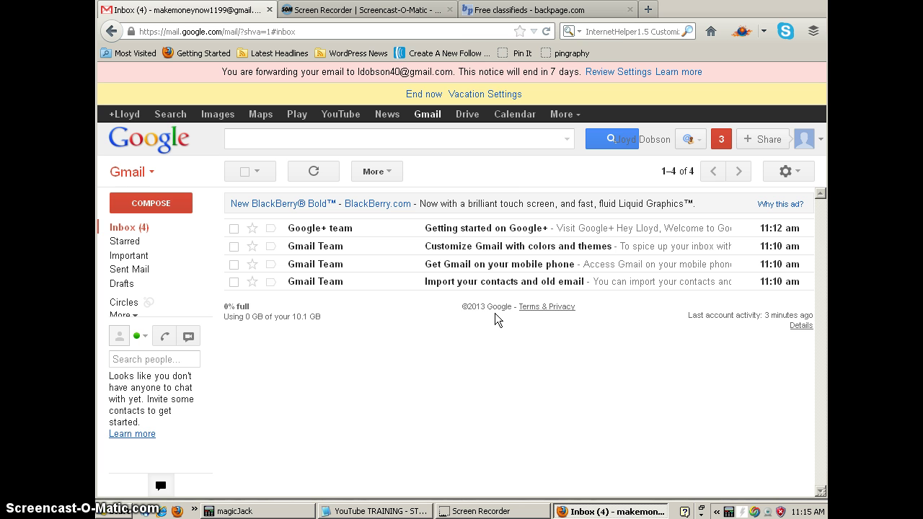
Open Backpage's Montgomery, AL classifieds, pick California as the state, and close the pop-up game ad
{"action": "left_click", "coordinate": [530, 13]}
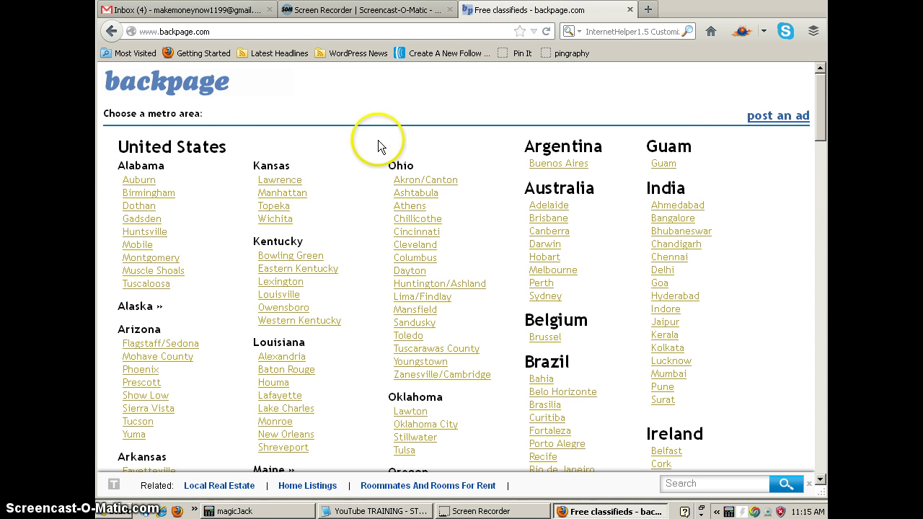
{"action": "left_click", "coordinate": [145, 260]}
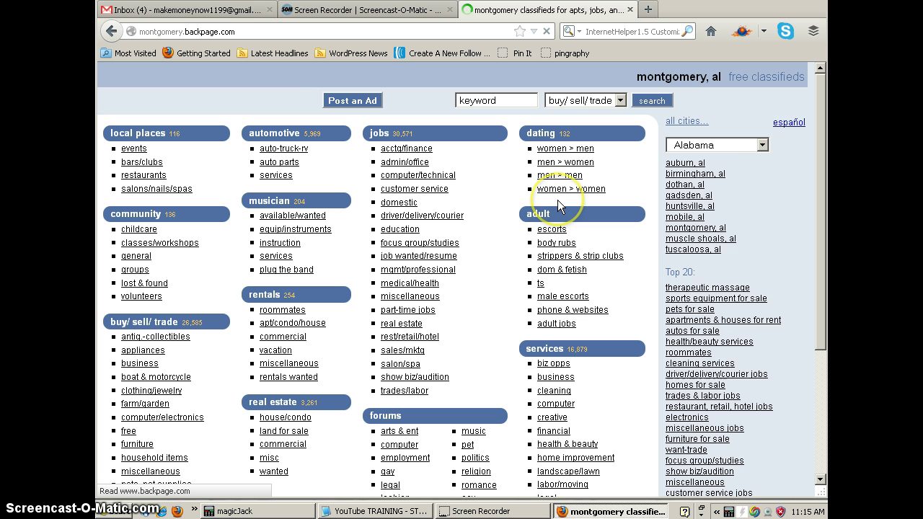
{"action": "left_click", "coordinate": [762, 145]}
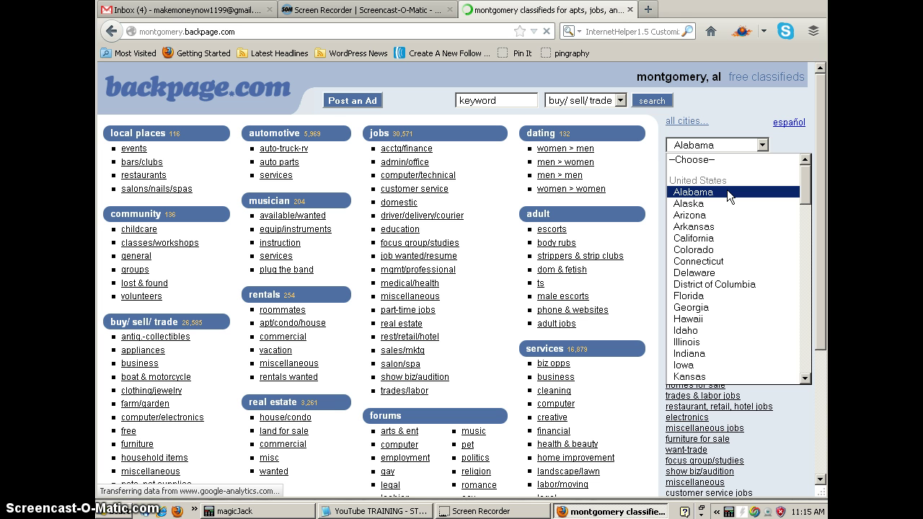
{"action": "left_click", "coordinate": [706, 239]}
{"action": "left_click", "coordinate": [707, 241]}
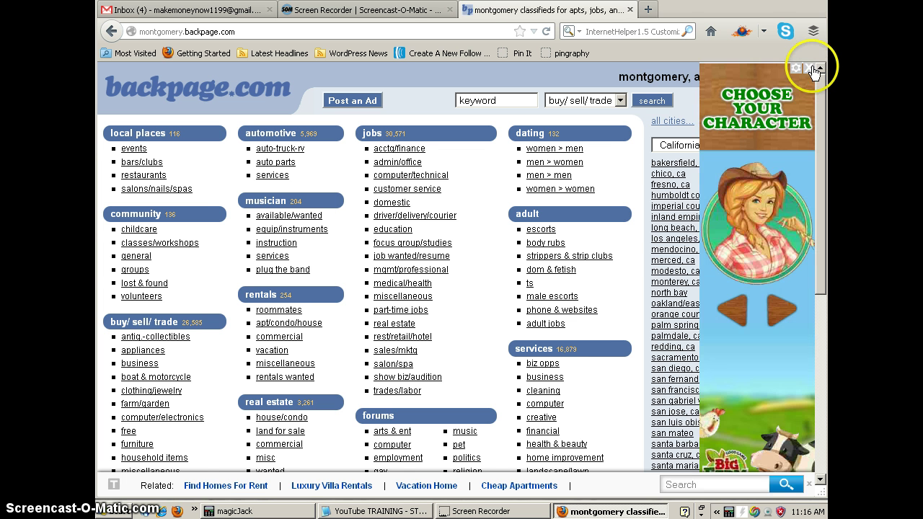
{"action": "left_click", "coordinate": [810, 69]}
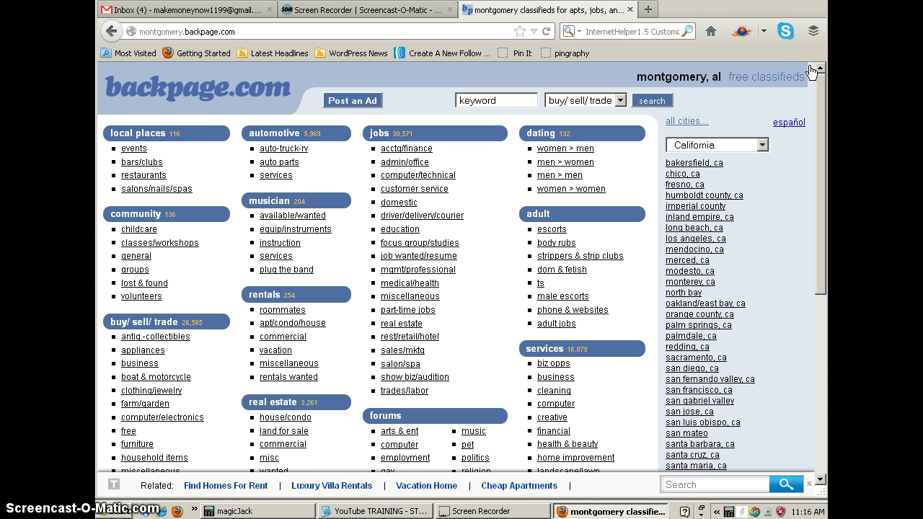